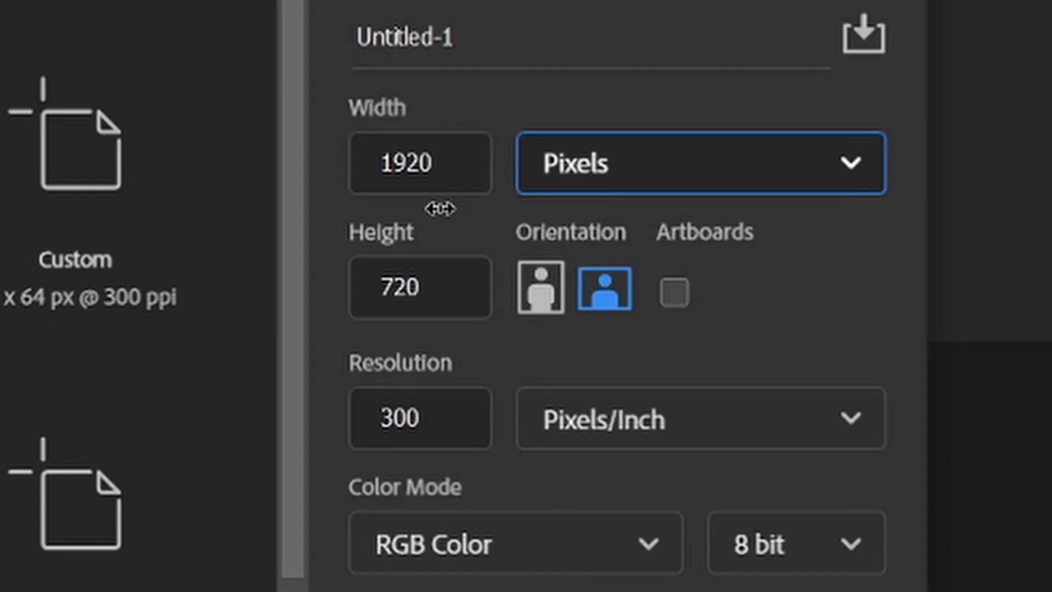
Step: Create a new RGB document of 1920 by 1080 pixels at 300 pixels/inch with a white background
key("Tab")
type("1080")
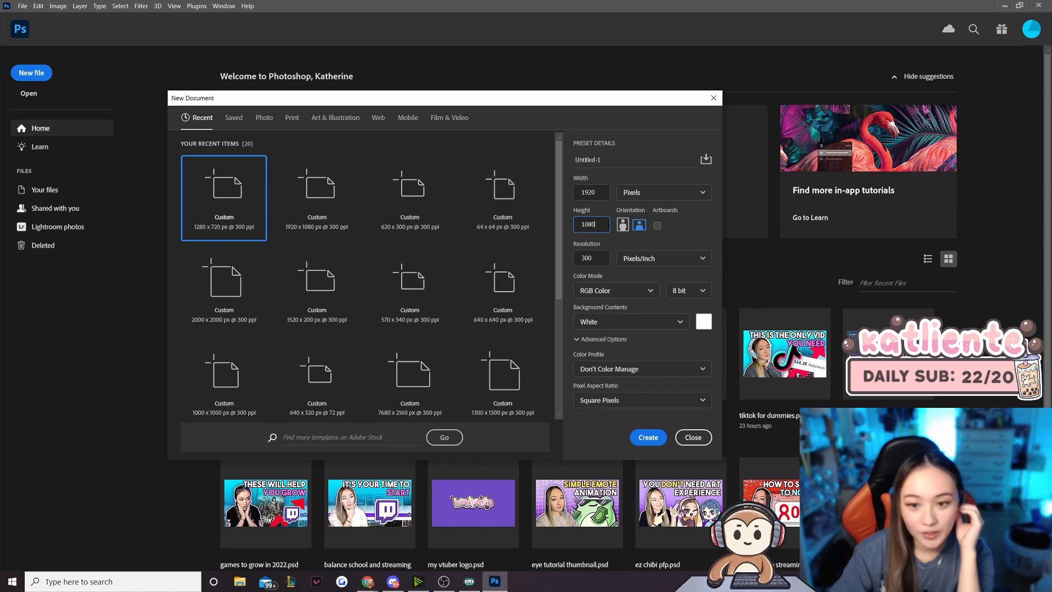
left_click(664, 436)
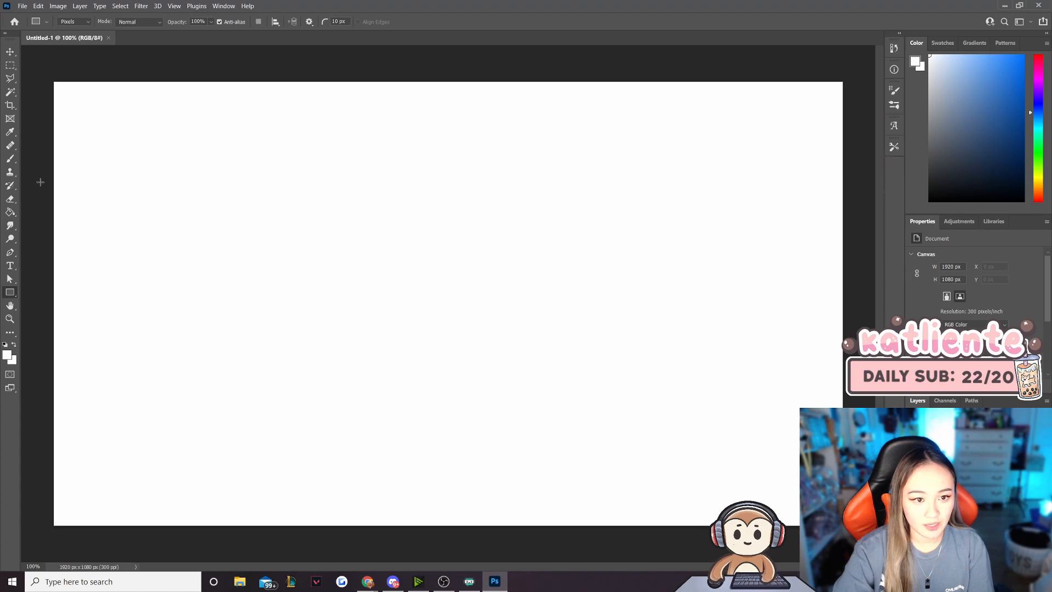
Step: Draw a tall rectangle about 399 by 702 px on the canvas's right half, with a pink fill and a blue stroke
left_click_drag(702, 168, 775, 466)
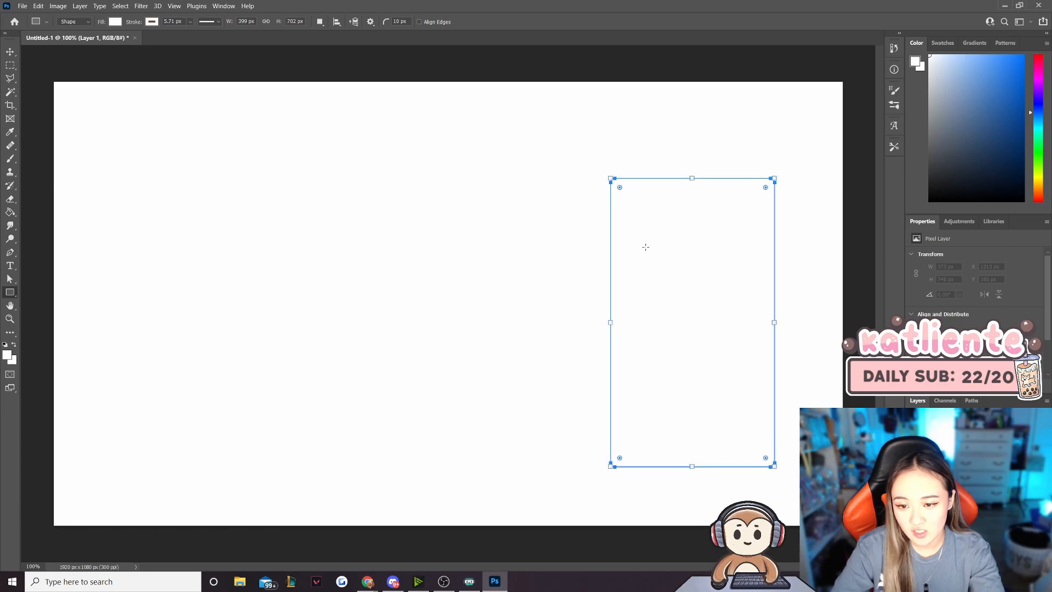
left_click(10, 51)
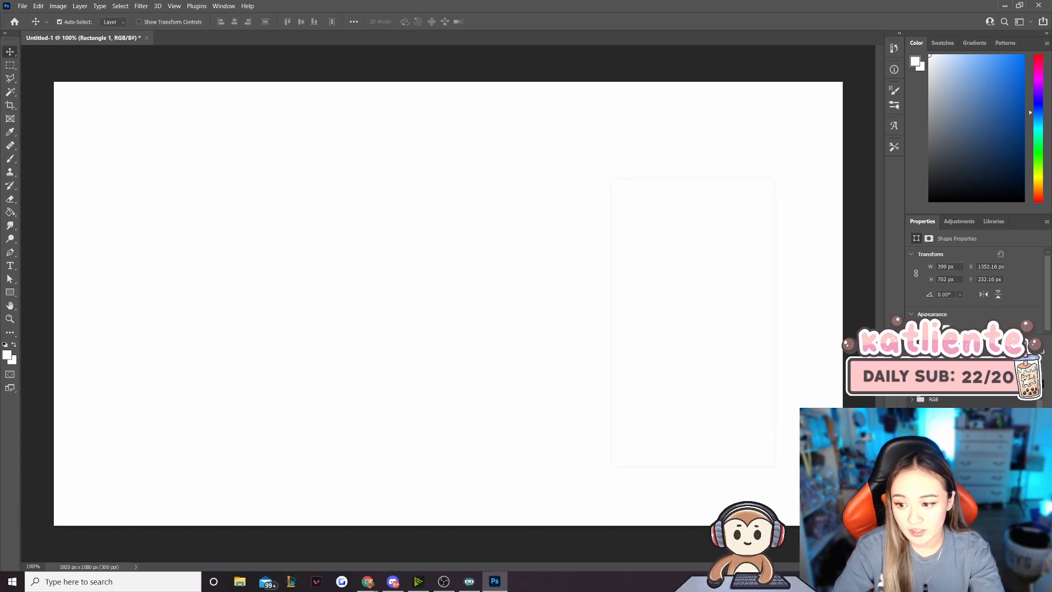
left_click(921, 384)
left_click(946, 340)
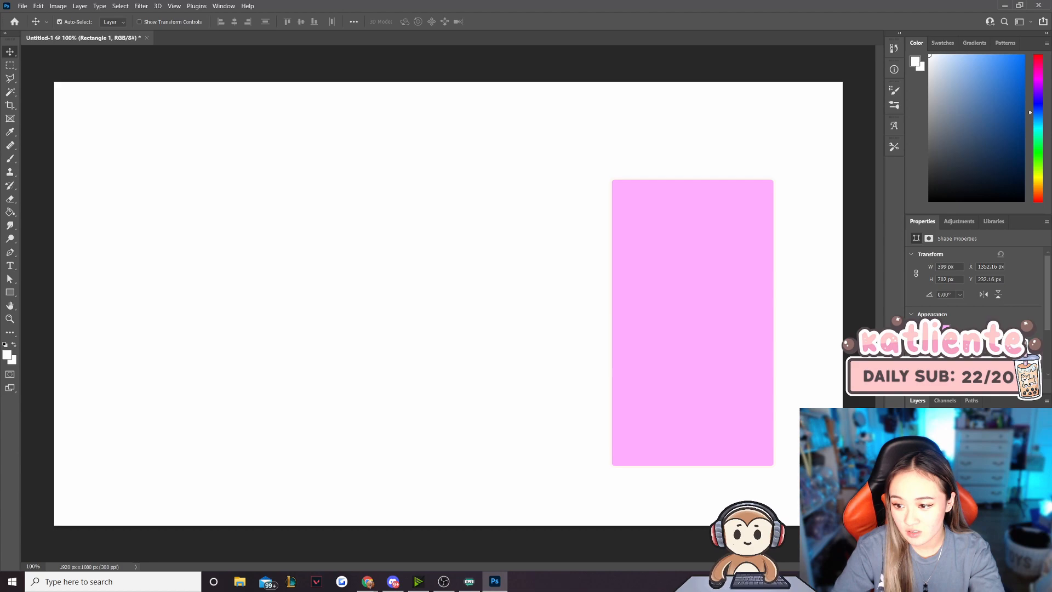
left_click(836, 336)
left_click_drag(724, 297, 728, 282)
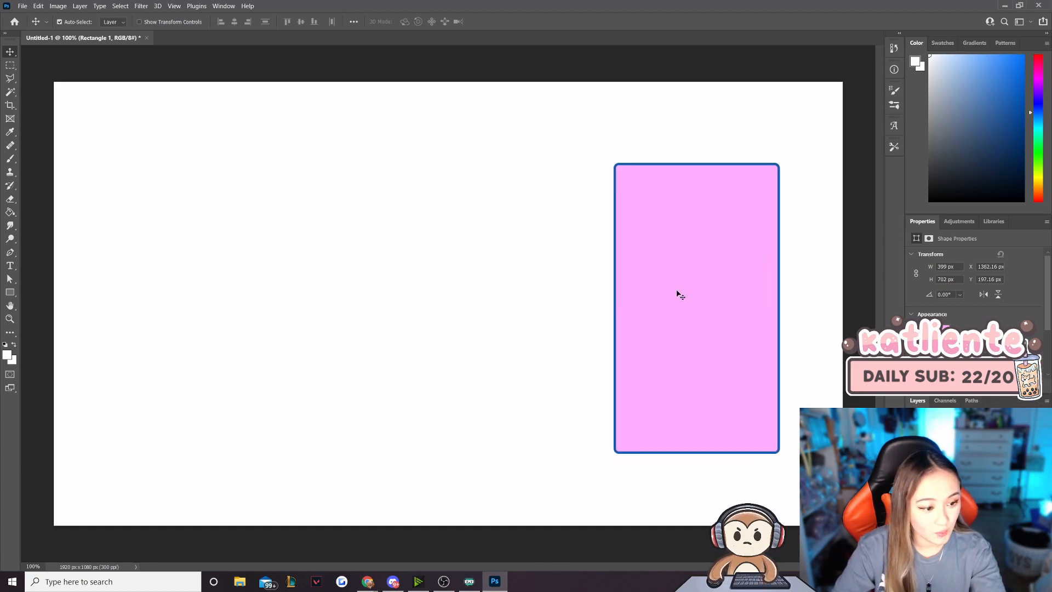
Step: Set the rectangle's size to 400 px wide and 700 px high
left_click(926, 267)
left_click(947, 267)
left_click_drag(947, 266, 938, 267)
type("400")
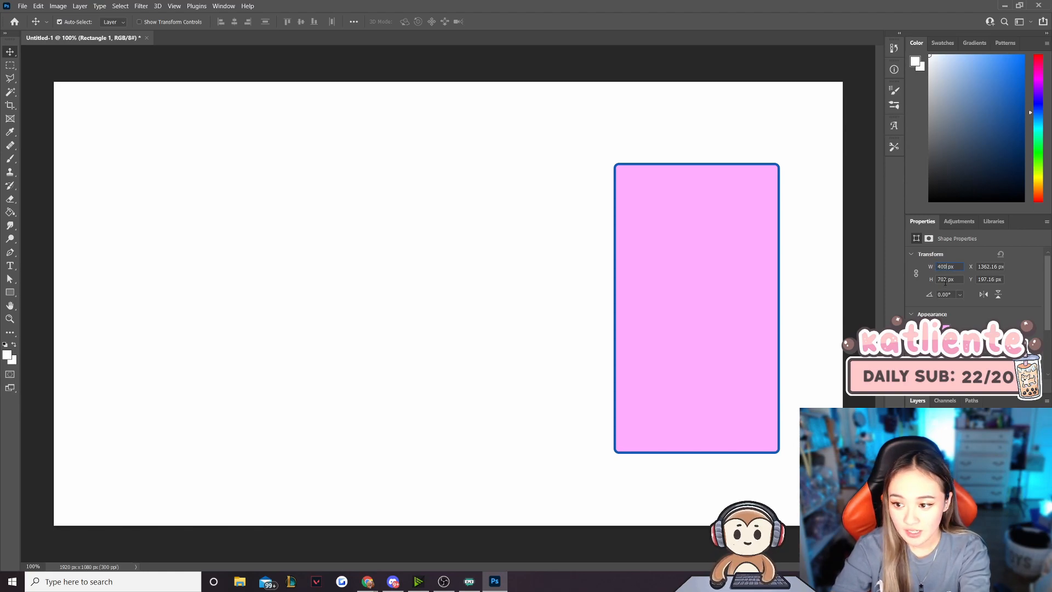
left_click(947, 280)
key("BackSpace")
type("0")
key("Return")
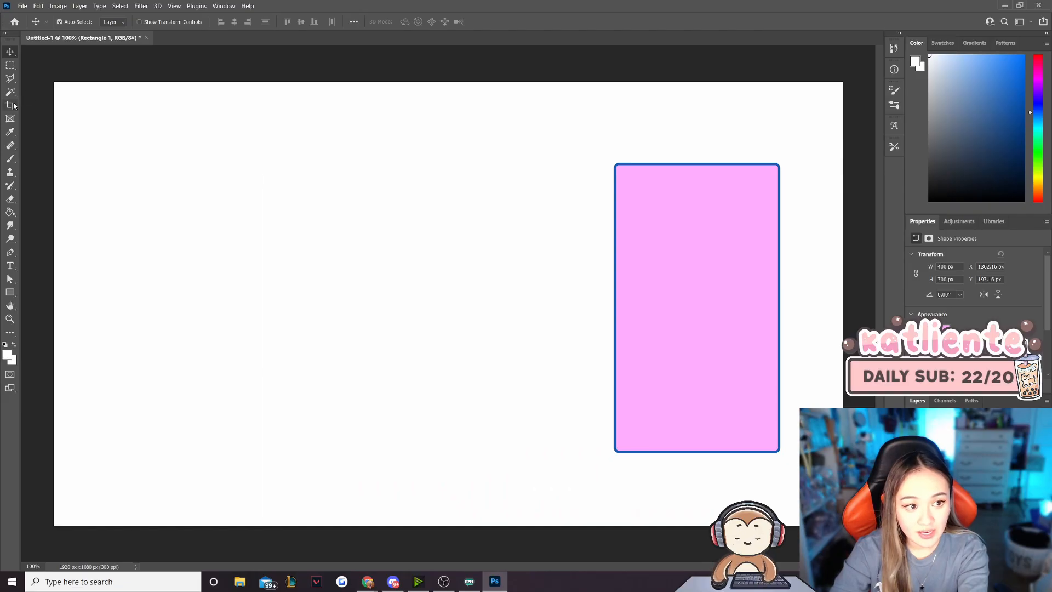
Step: Crop the canvas to about 614 by 1052 px around the rectangle and hide the Background layer
left_click(11, 105)
left_click_drag(55, 300, 315, 299)
key("Return")
left_click(913, 486)
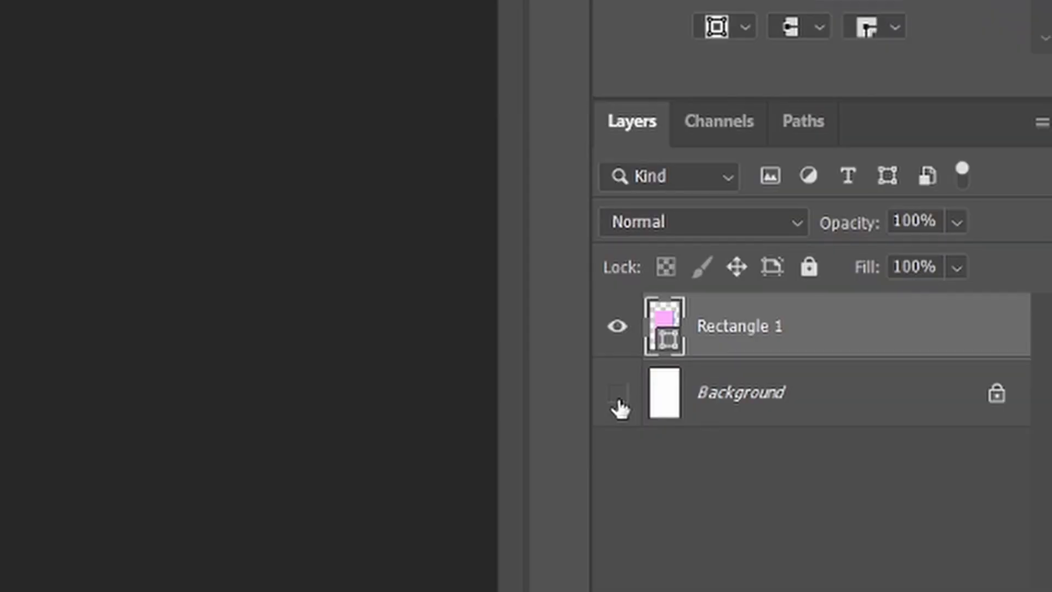
Step: Change the rectangle's fill to light green #99d96e and move the shape slightly upward
left_click(10, 52)
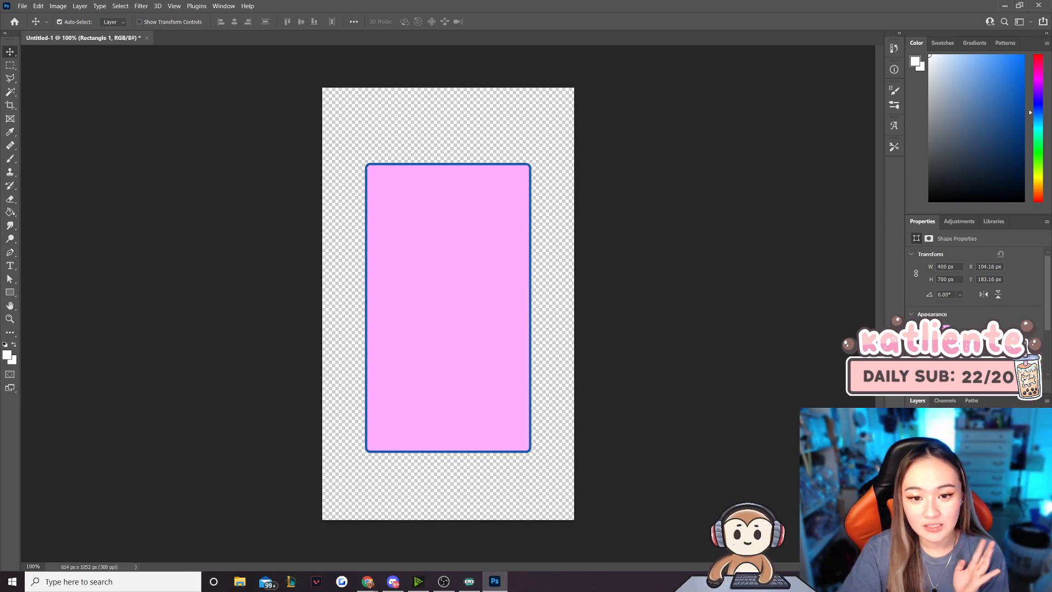
left_click(946, 327)
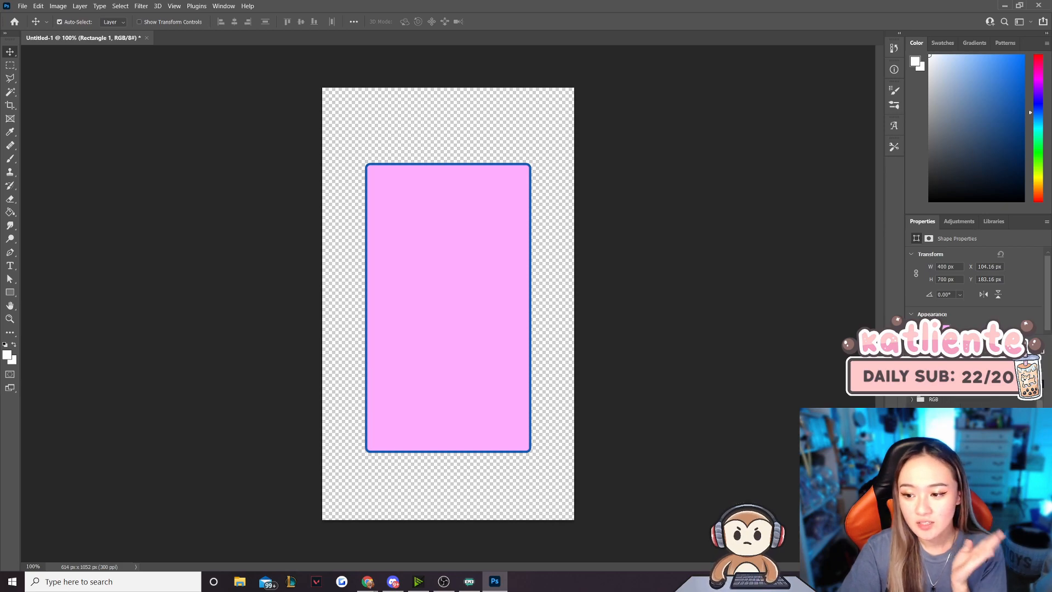
left_click(1038, 348)
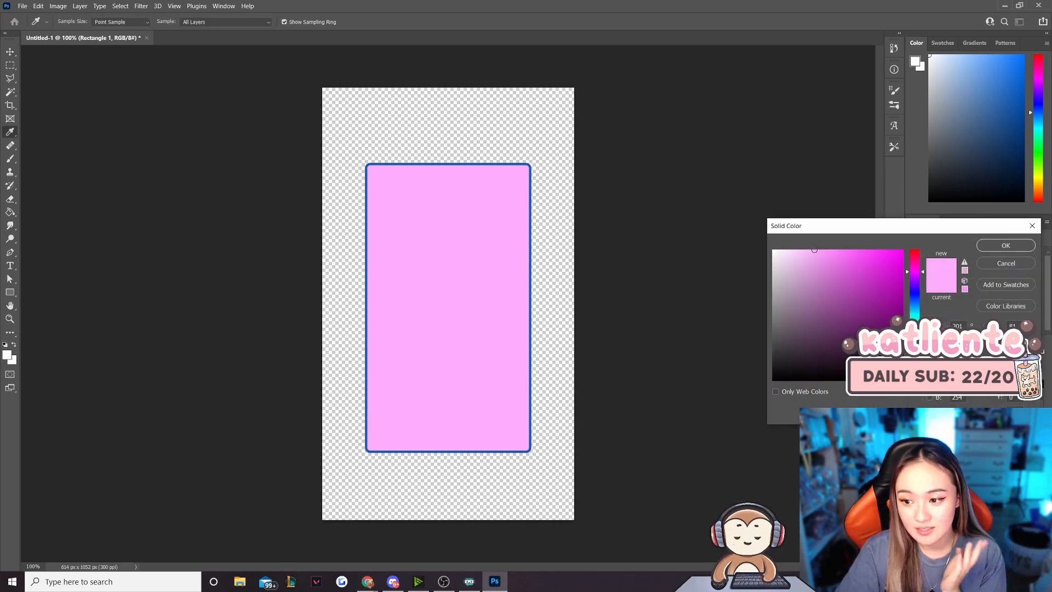
left_click(915, 346)
left_click(827, 256)
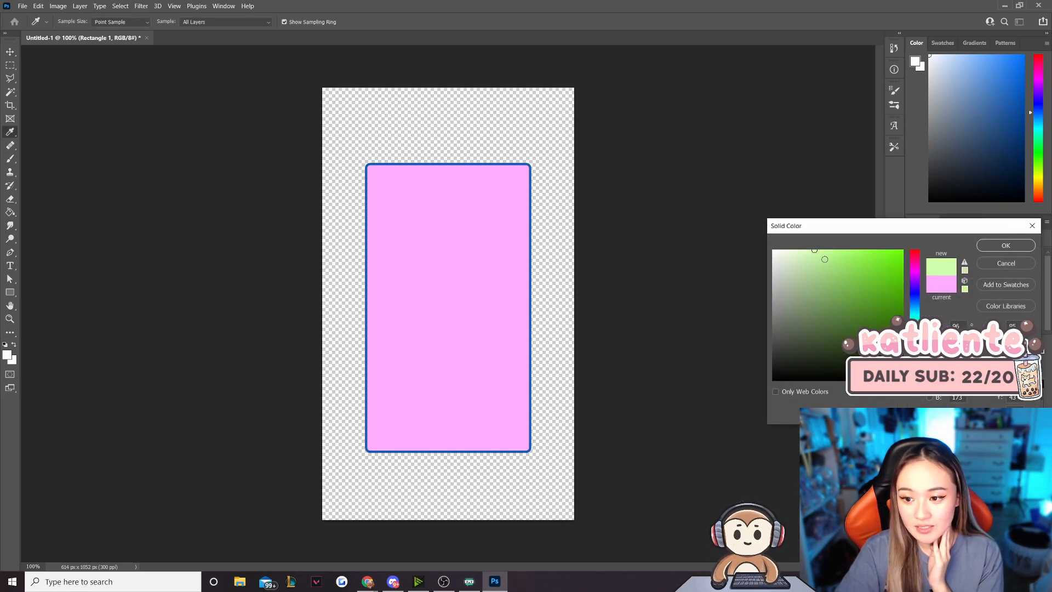
mouse_move(828, 256)
left_mouse_down()
mouse_move(828, 246)
mouse_move(917, 233)
left_mouse_up()
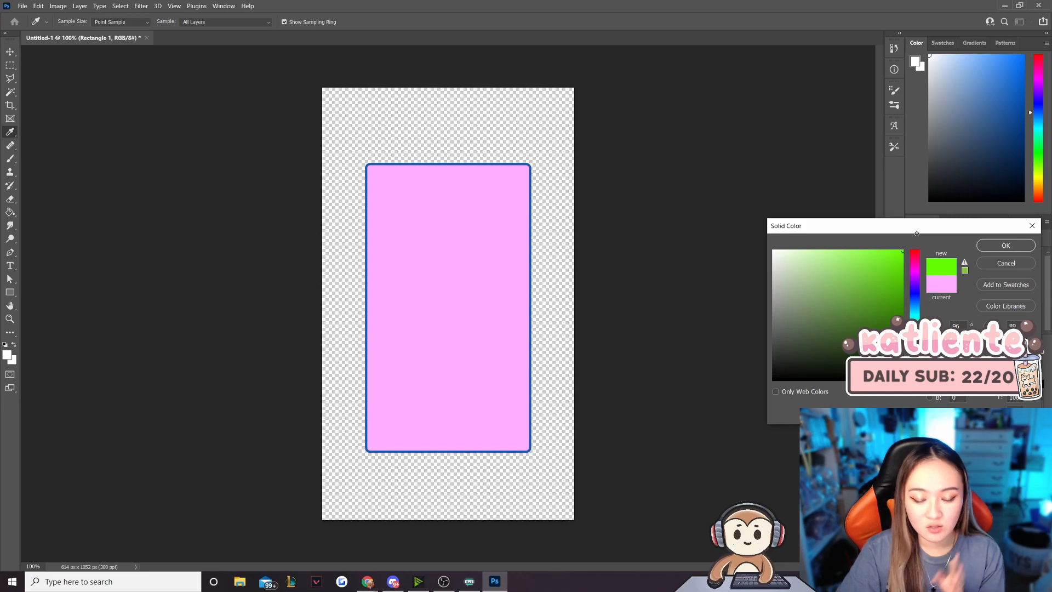
mouse_move(918, 234)
left_mouse_down()
mouse_move(767, 217)
mouse_move(758, 275)
mouse_move(770, 285)
mouse_move(836, 261)
mouse_move(835, 249)
mouse_move(837, 269)
left_mouse_up()
left_click(1023, 247)
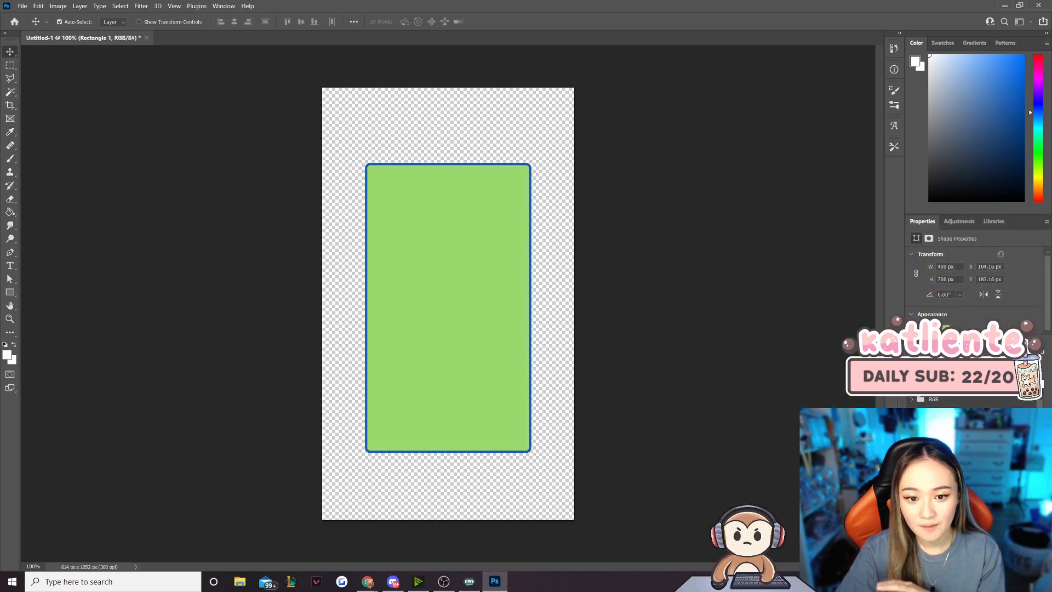
left_click_drag(453, 313, 445, 306)
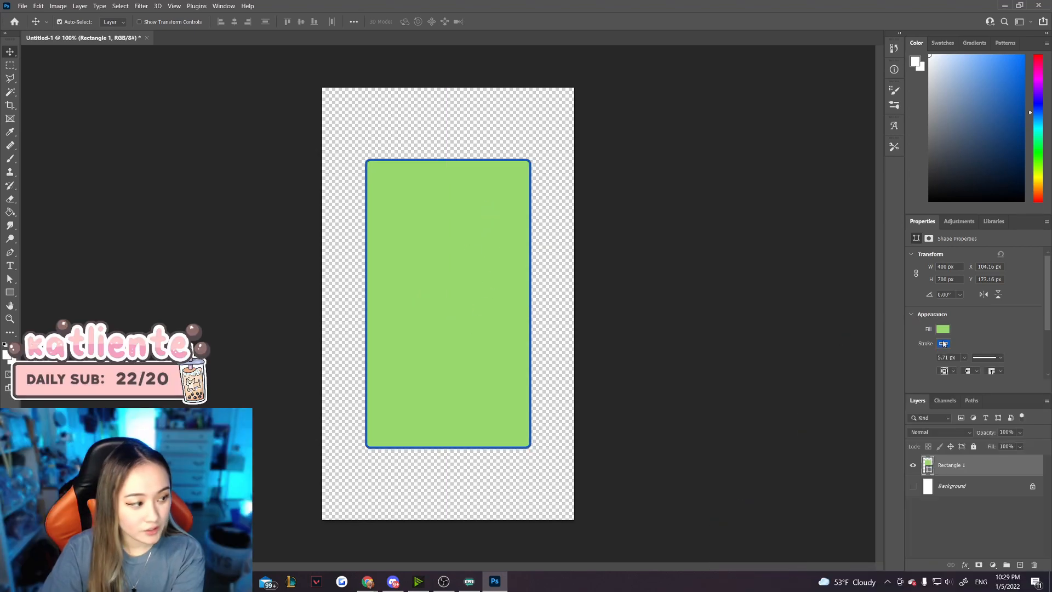
Step: Change the rectangle's stroke color to dark green #2b540f
left_click(949, 344)
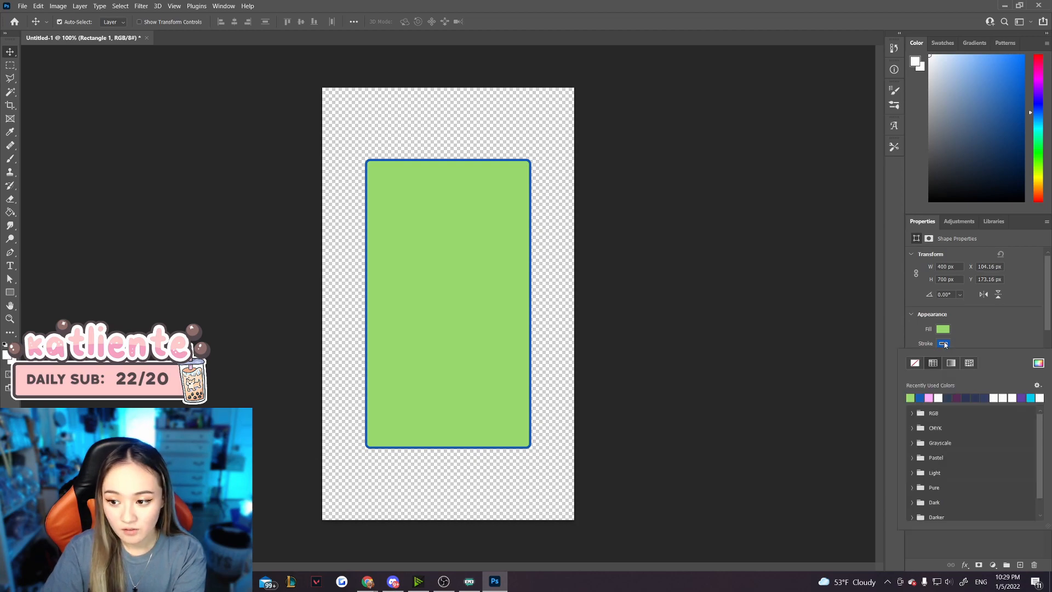
left_click(911, 397)
left_click(1039, 363)
mouse_move(839, 277)
left_mouse_down()
mouse_move(880, 348)
mouse_move(882, 337)
left_mouse_up()
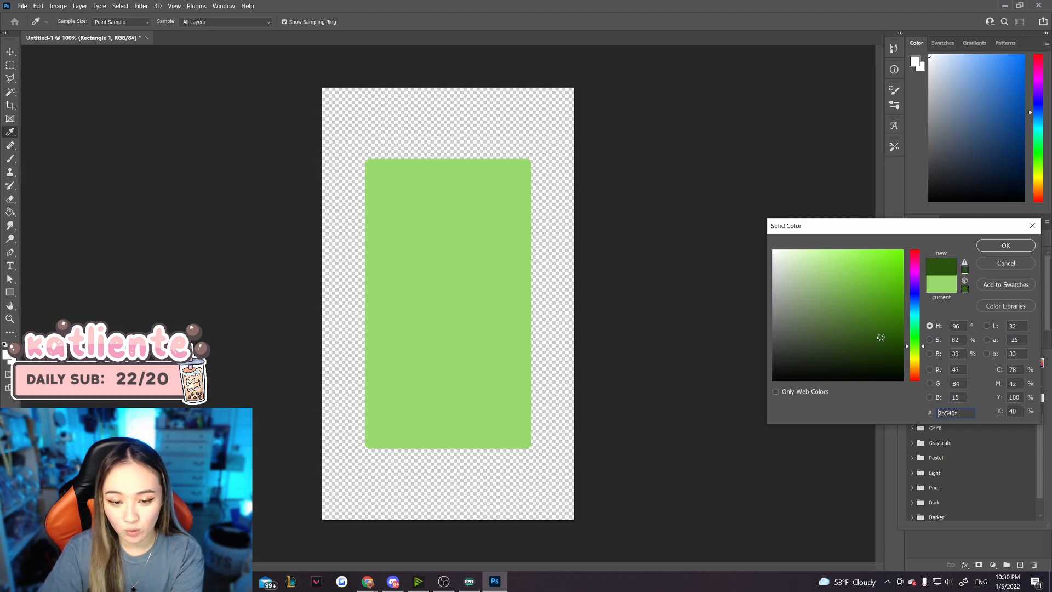
left_click(997, 247)
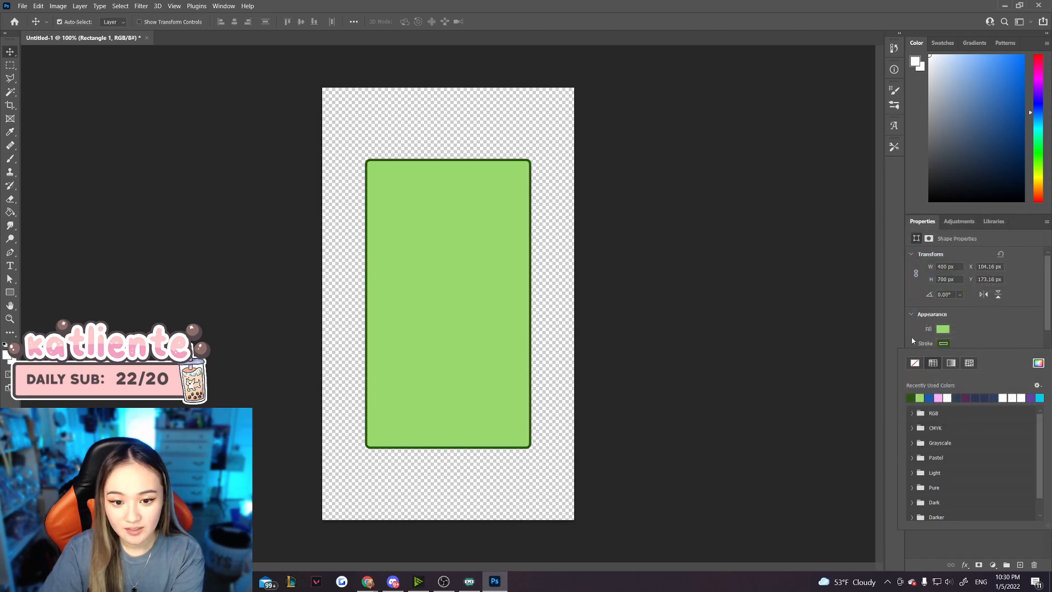
left_click(1012, 328)
Step: Round all four corners of the rectangle to 54 px and set its stroke width to 8 px
scroll(943, 351, "down", 2)
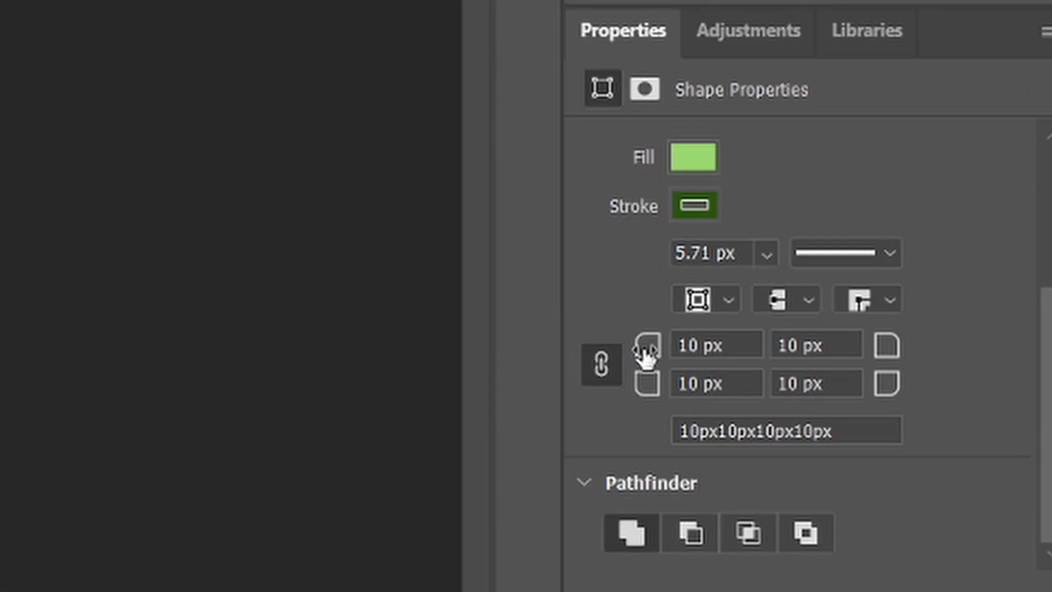
left_click_drag(931, 315, 936, 317)
left_click_drag(667, 364, 724, 371)
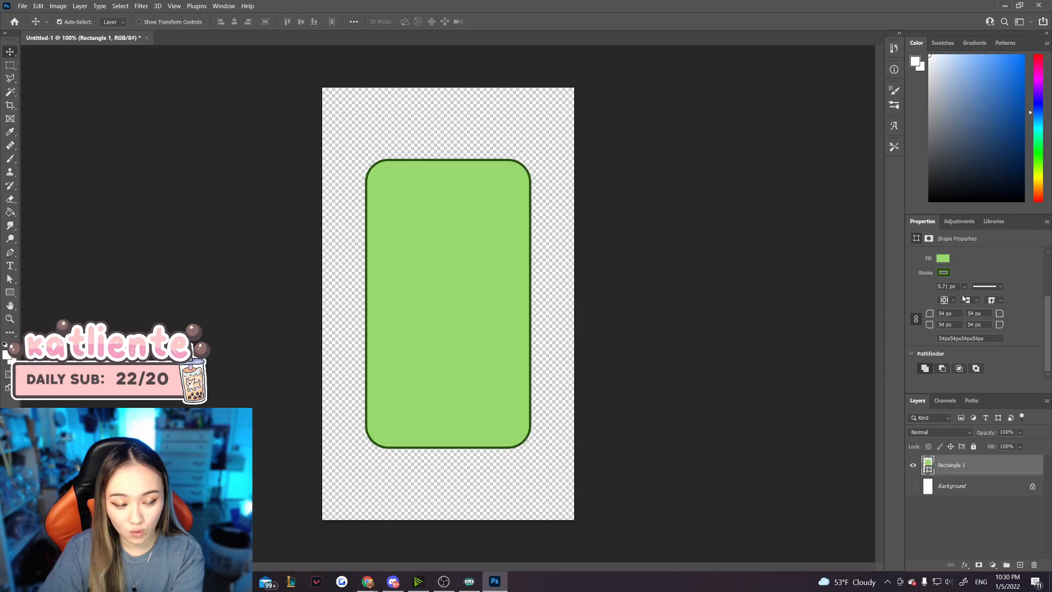
left_click(965, 287)
left_click_drag(969, 300, 970, 300)
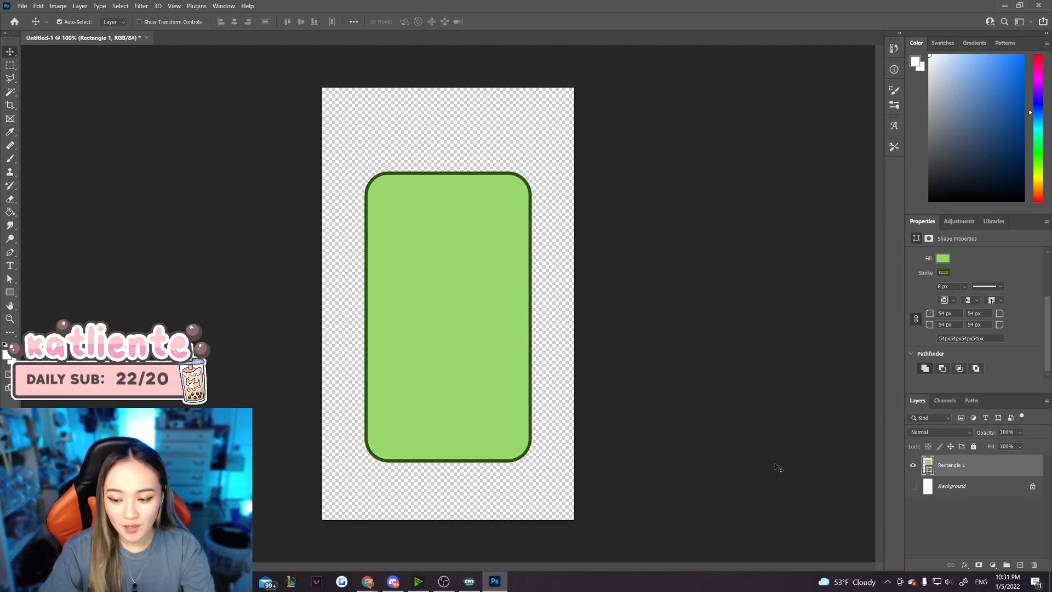
Step: Duplicate the rounded rectangle and scale the copy proportionally to 350 px wide, placing it inside the original
key("ctrl+v")
left_click_drag(454, 274, 459, 306)
scroll(938, 299, "up", 3)
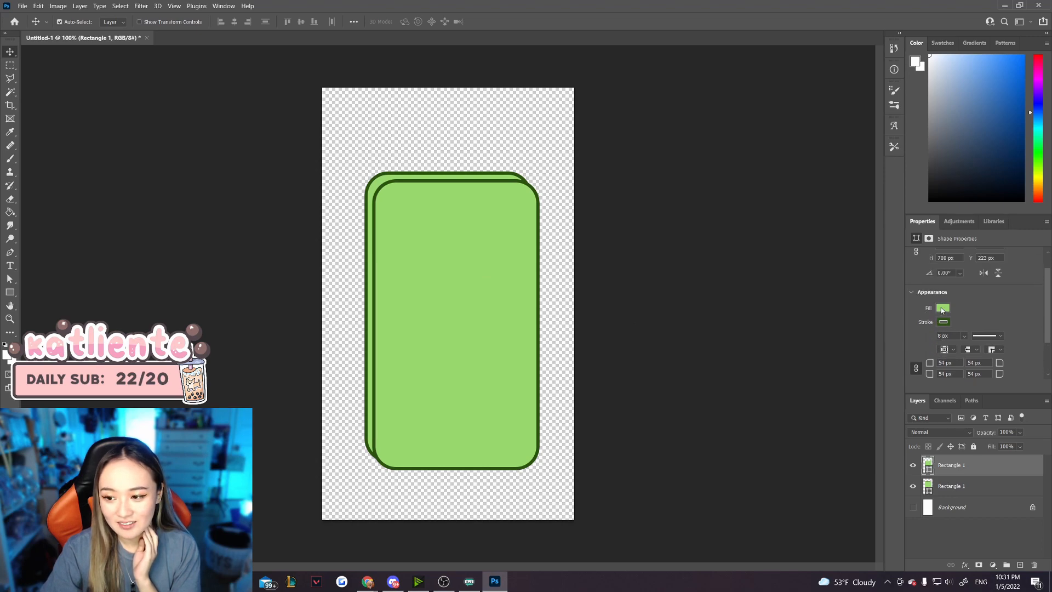
left_click(917, 273)
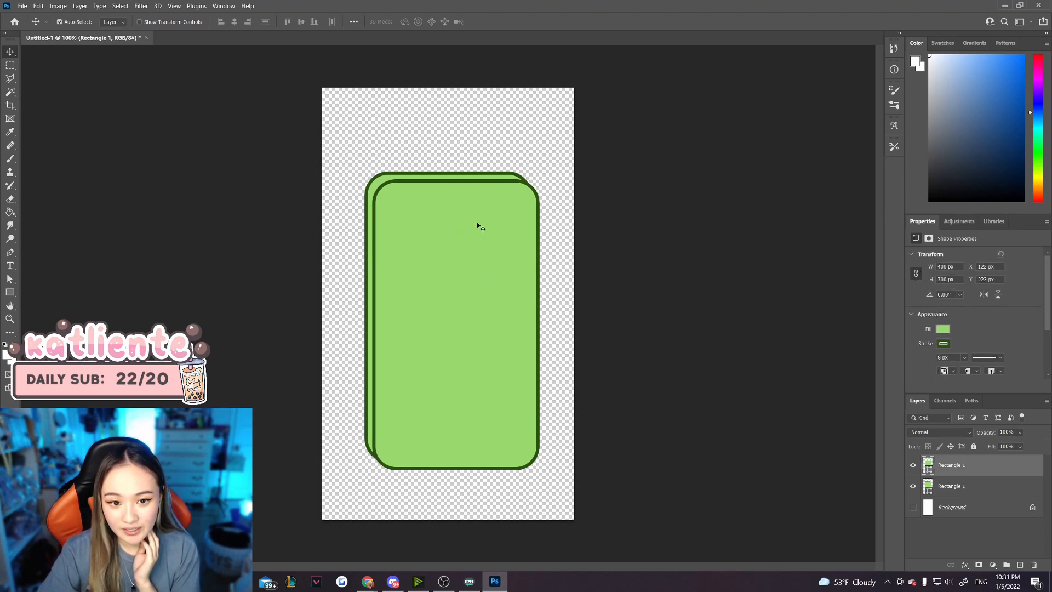
double_click(939, 267)
type("350")
key("Return")
left_click_drag(468, 291, 468, 300)
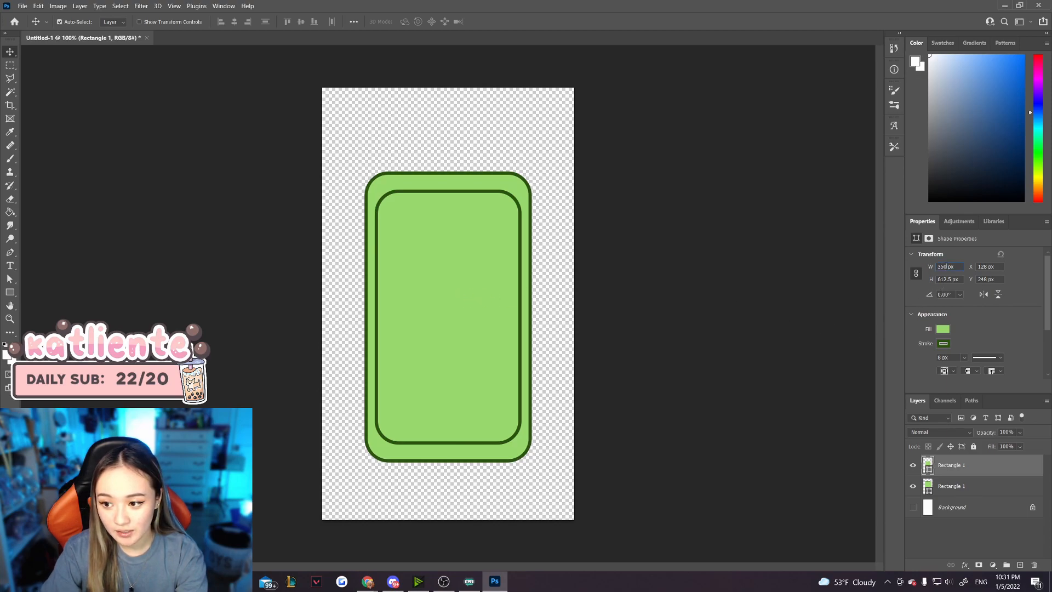
Step: Resize the inner rectangle to 370 by 670 px, centered in the outer one, and set its corner radii to 41 px
left_click_drag(451, 298, 451, 295)
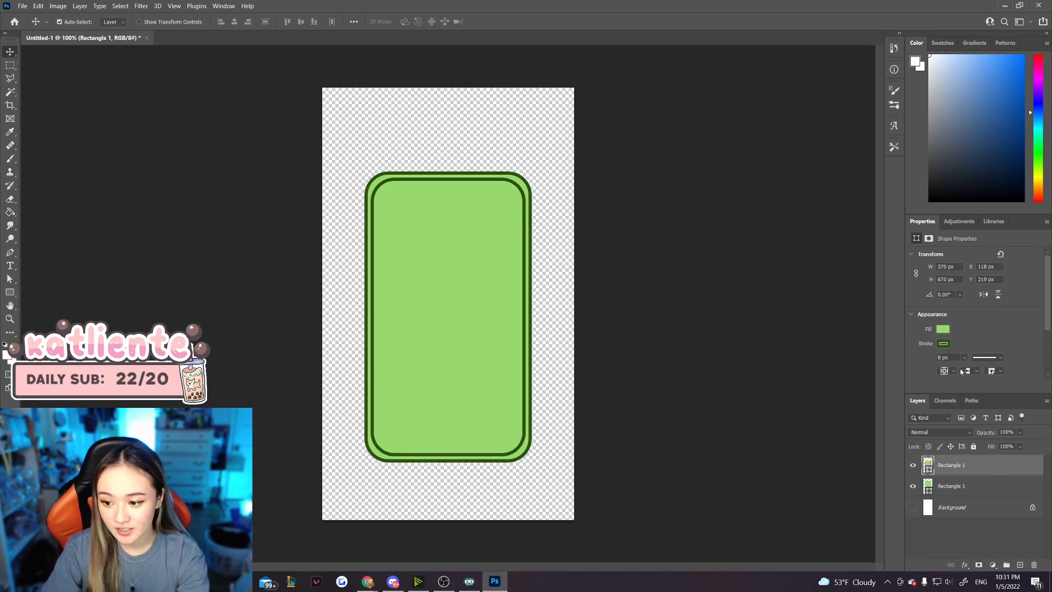
scroll(961, 372, "down", 3)
left_click_drag(931, 328, 923, 330)
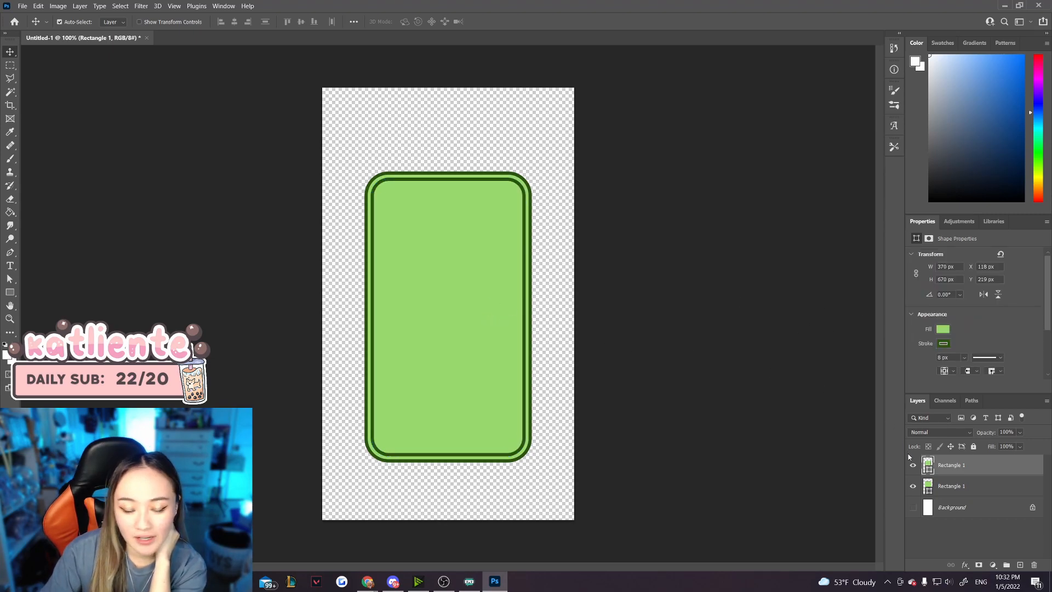
Step: Change the inner rectangle's fill to a pale cream yellow
left_click(943, 329)
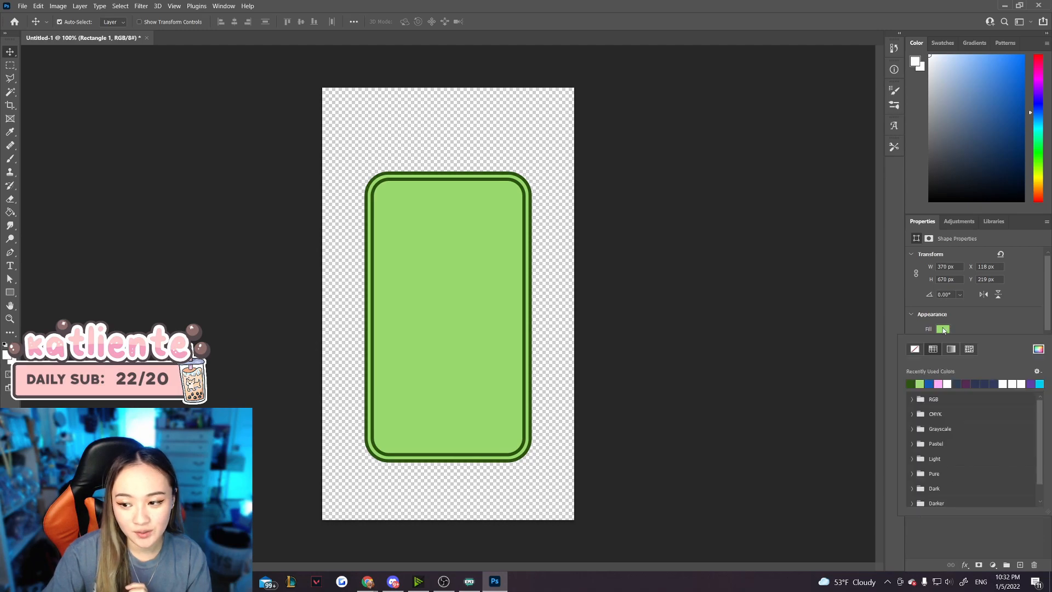
left_click(1039, 349)
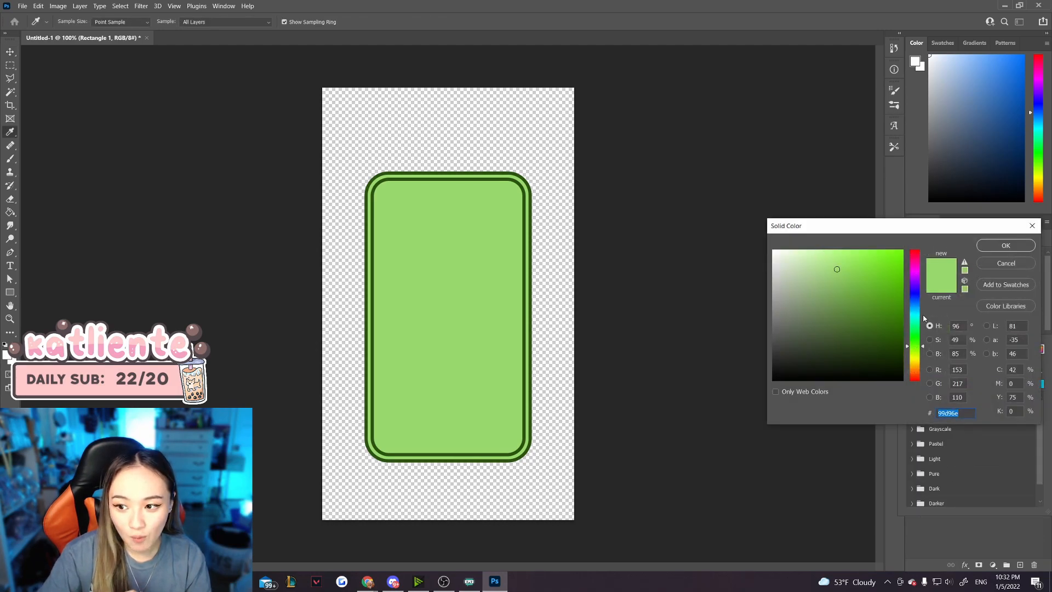
left_click(918, 360)
left_click_drag(832, 276, 798, 239)
left_click(1015, 246)
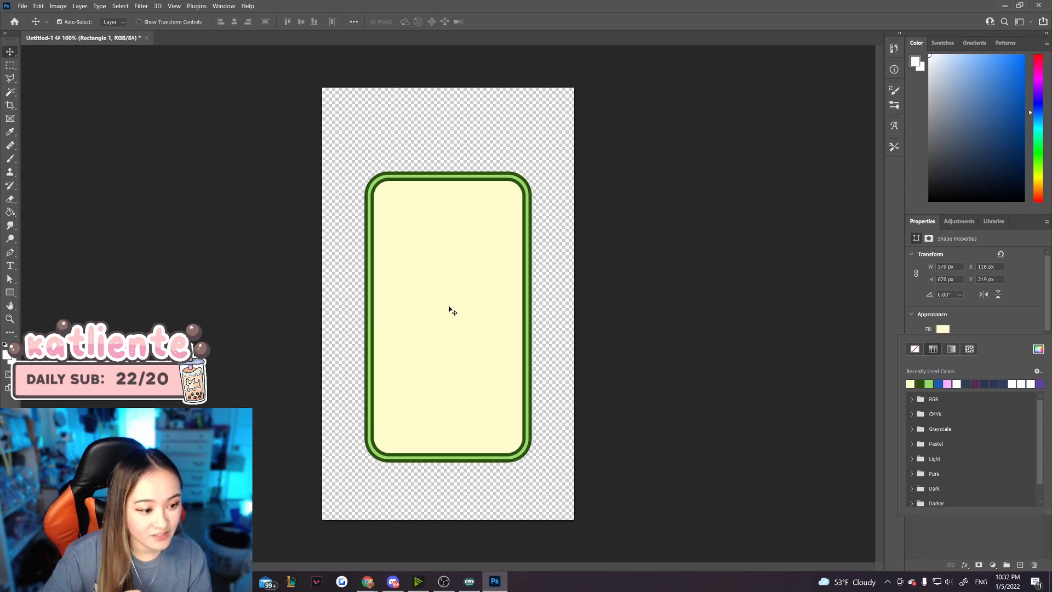
left_click(766, 294)
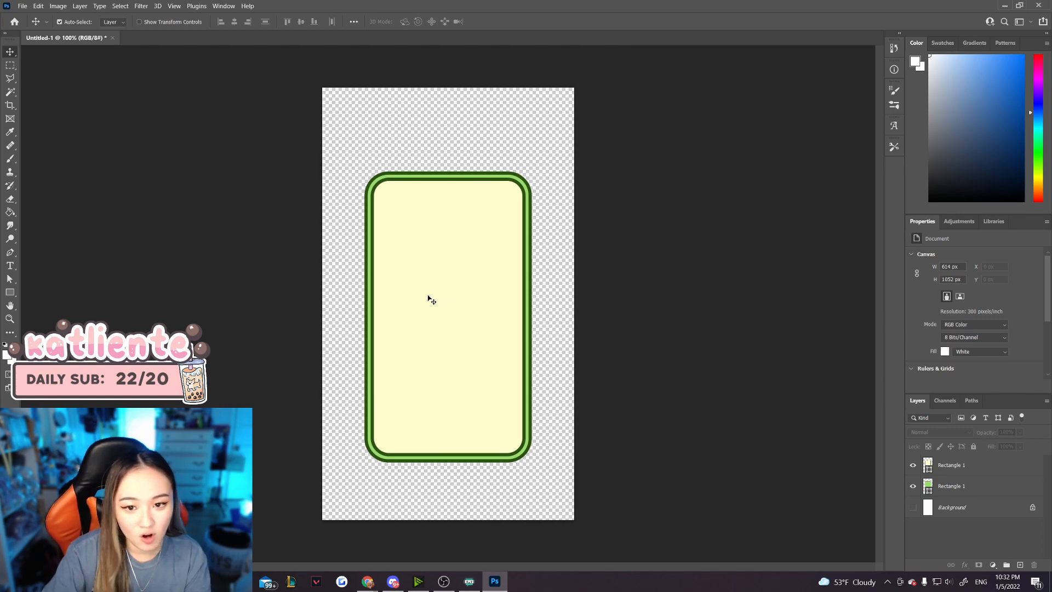
Step: Make the inner rectangle's dark green stroke thinner than the outer rectangle's stroke
left_click(442, 346)
scroll(968, 316, "down", 3)
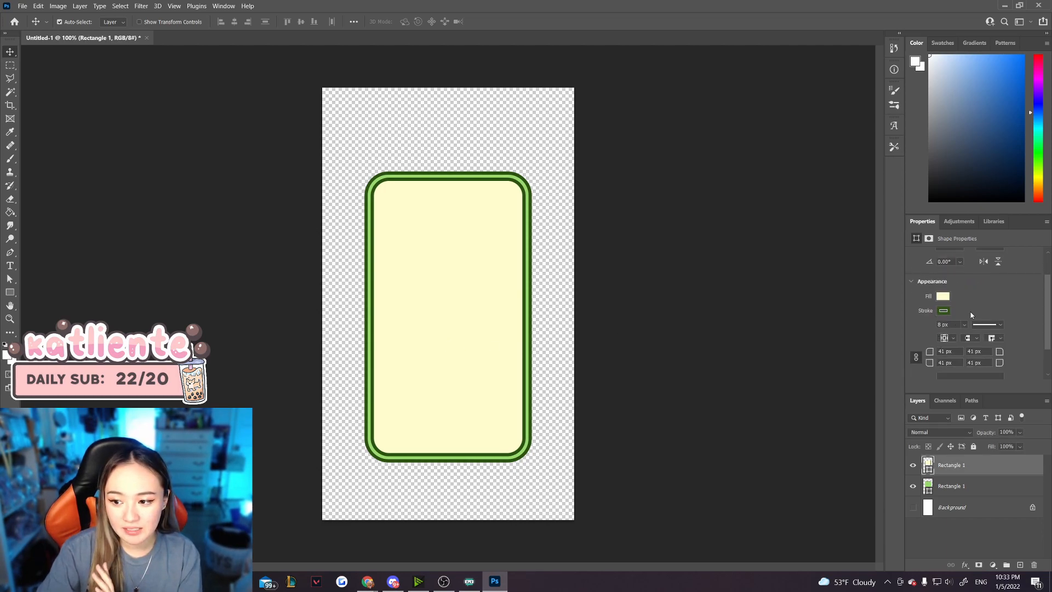
left_click(965, 325)
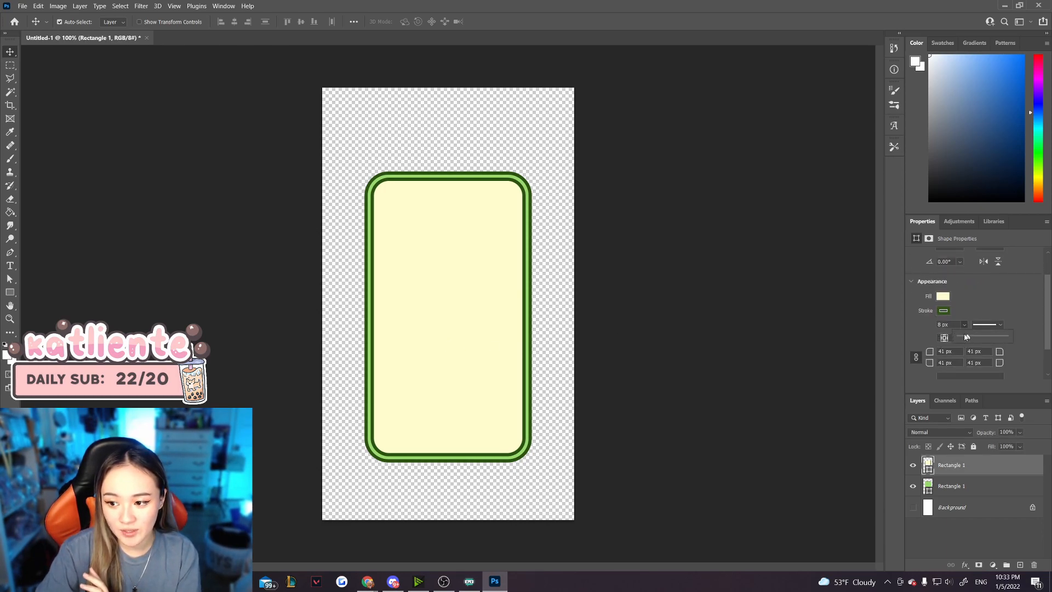
left_click_drag(966, 339, 969, 339)
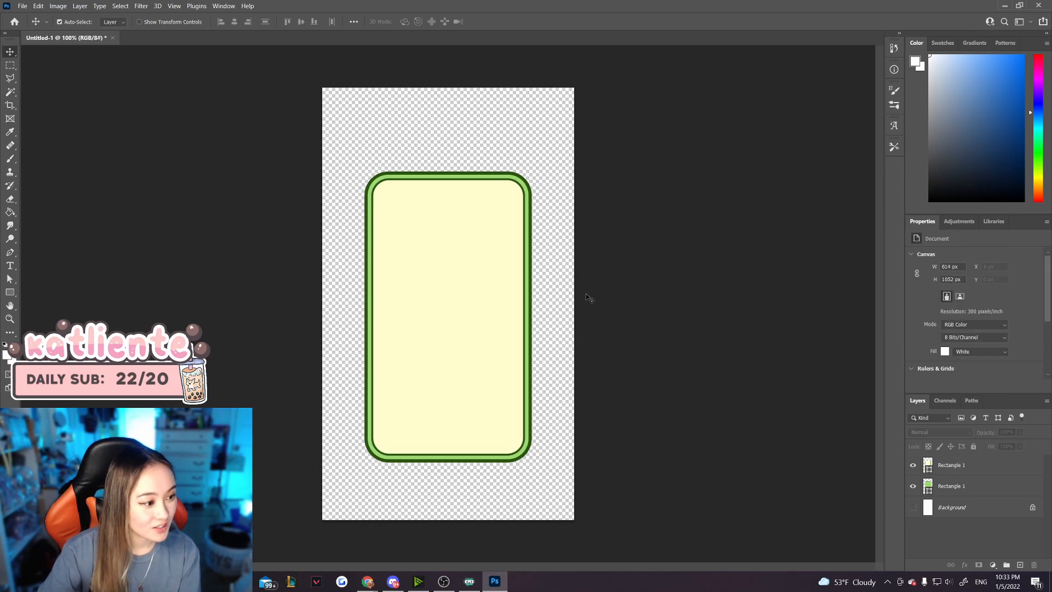
key("ctrl+plus")
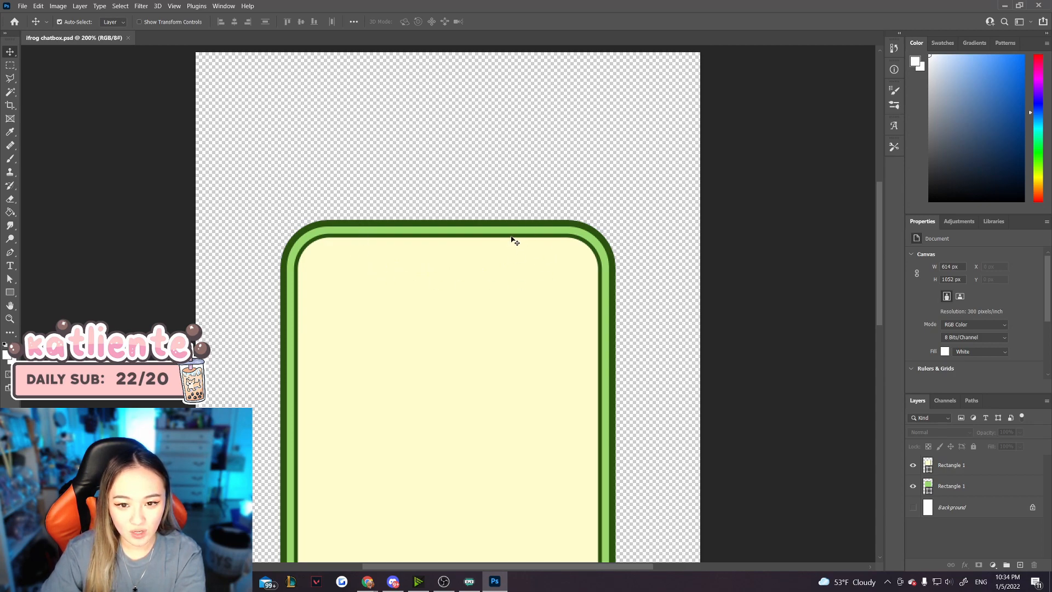
Step: Duplicate the cream rectangle, resize the copy to 200 by 100 px and center it over the frame's upper edge
left_click(494, 270)
key("ctrl+c")
key("ctrl+v")
left_click_drag(485, 336, 494, 237)
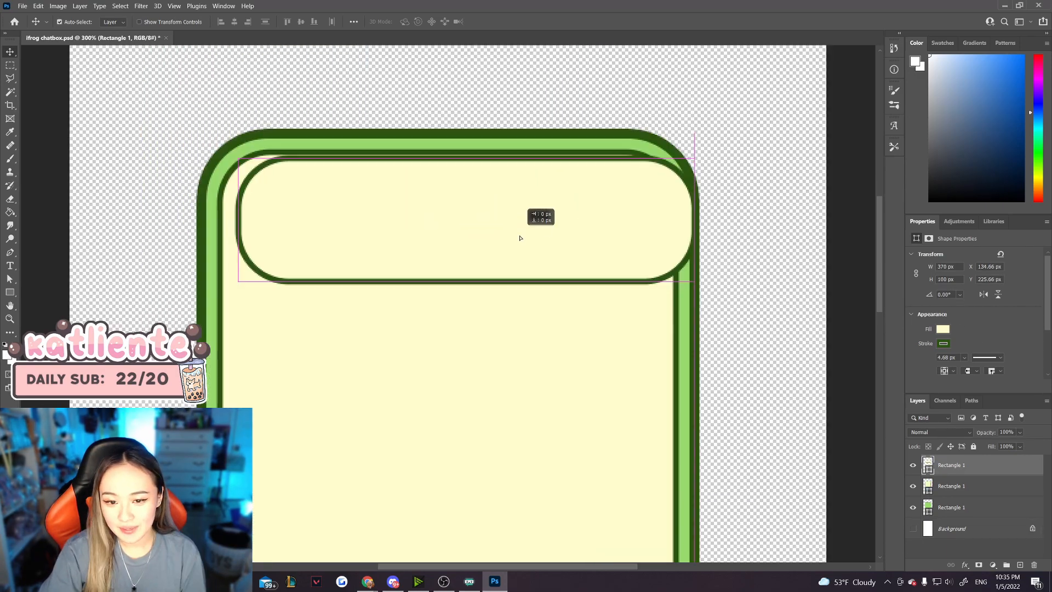
left_click_drag(521, 235, 510, 244)
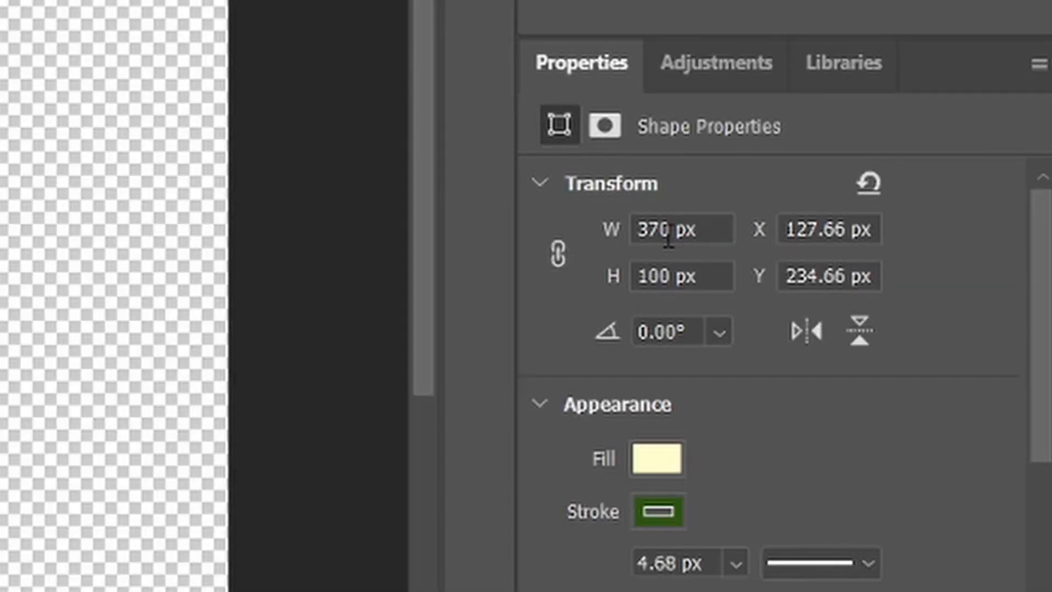
left_click(927, 272)
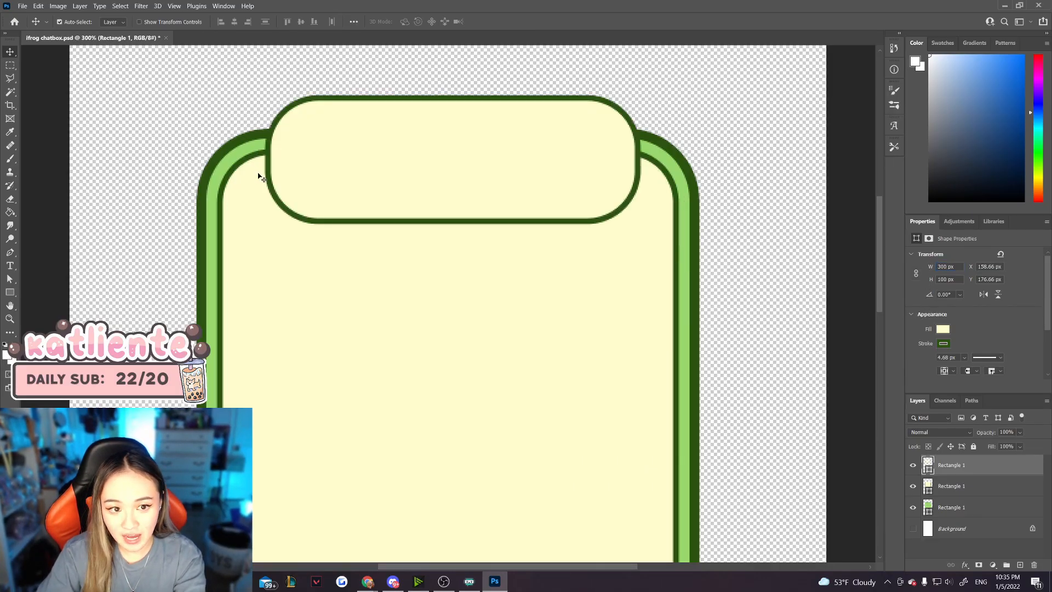
left_click_drag(469, 186, 531, 166)
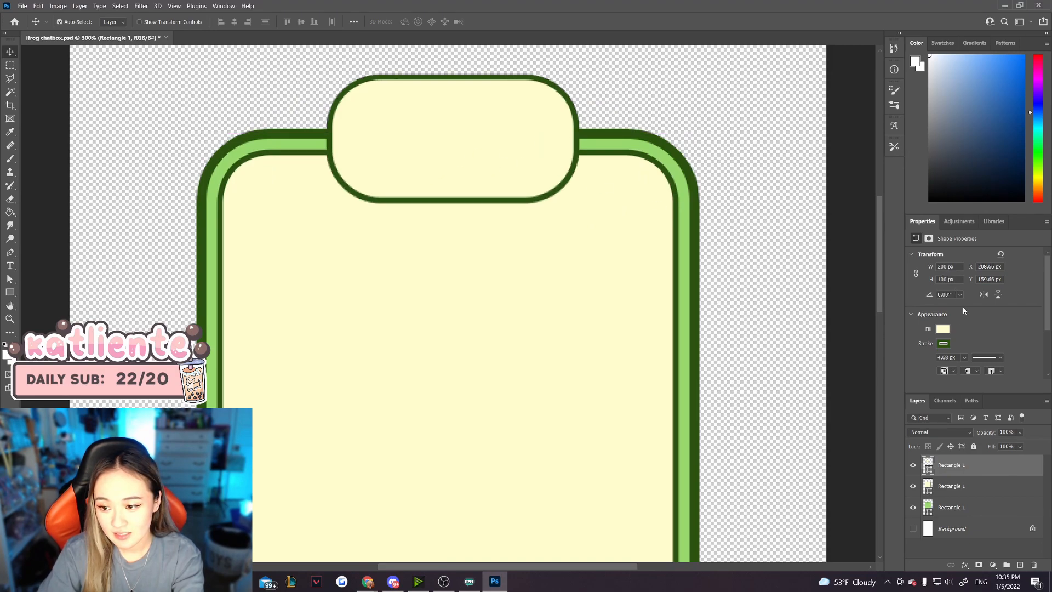
Step: Fill the small rectangle with the frame's light green, reduce its height to 50 px and move it over the frame's upper border
left_click(943, 328)
left_click(910, 384)
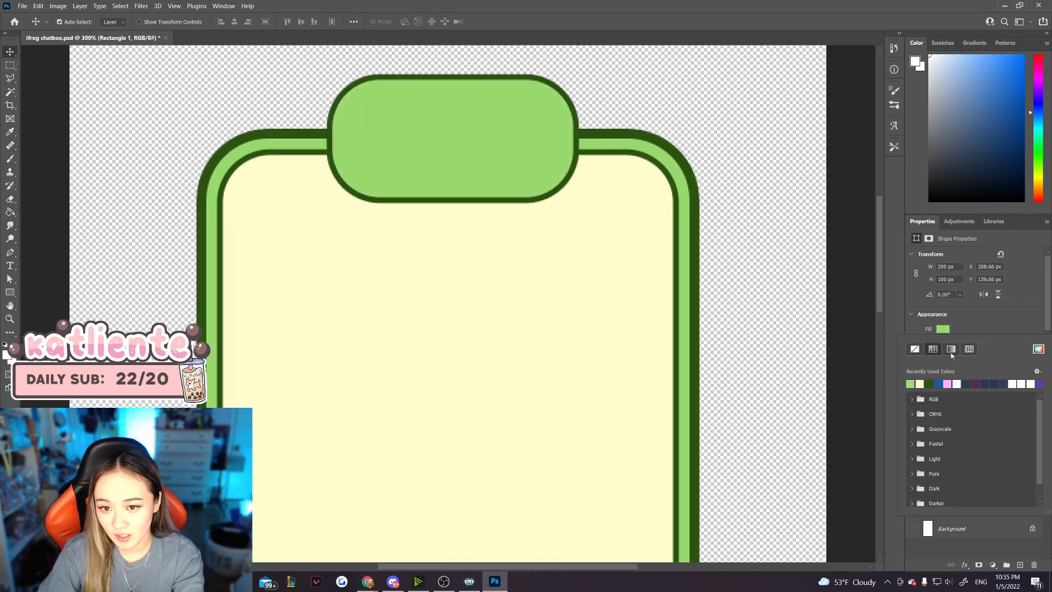
left_click(1004, 324)
mouse_move(482, 157)
left_mouse_down()
mouse_move(467, 154)
mouse_move(474, 150)
left_mouse_up()
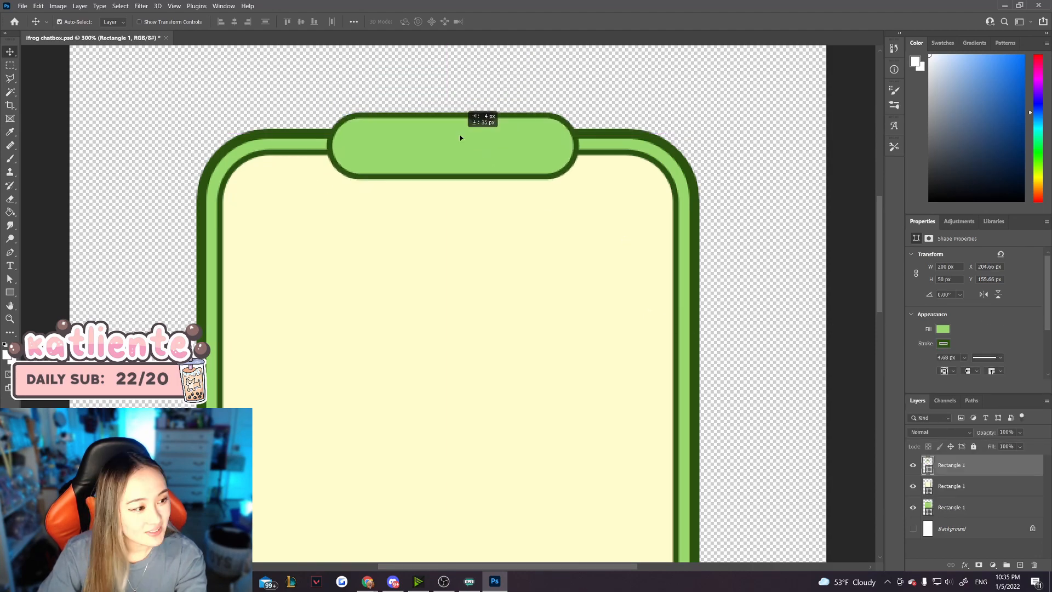
left_click_drag(461, 138, 454, 137)
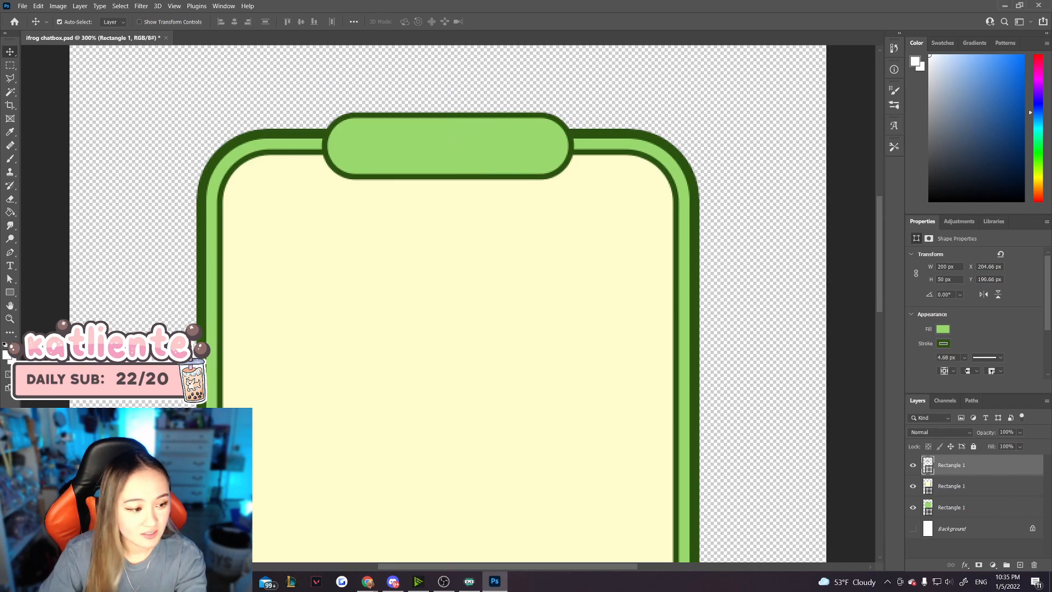
Step: Rasterize the small green rectangle and delete its upper part so only a notch hangs below the frame's upper border
right_click(973, 468)
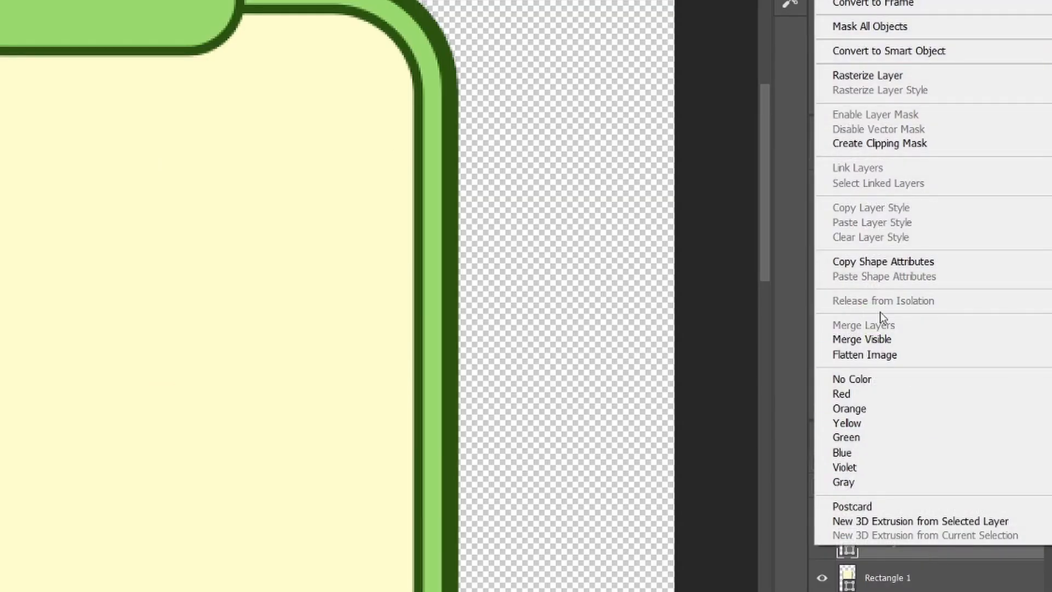
left_click(880, 76)
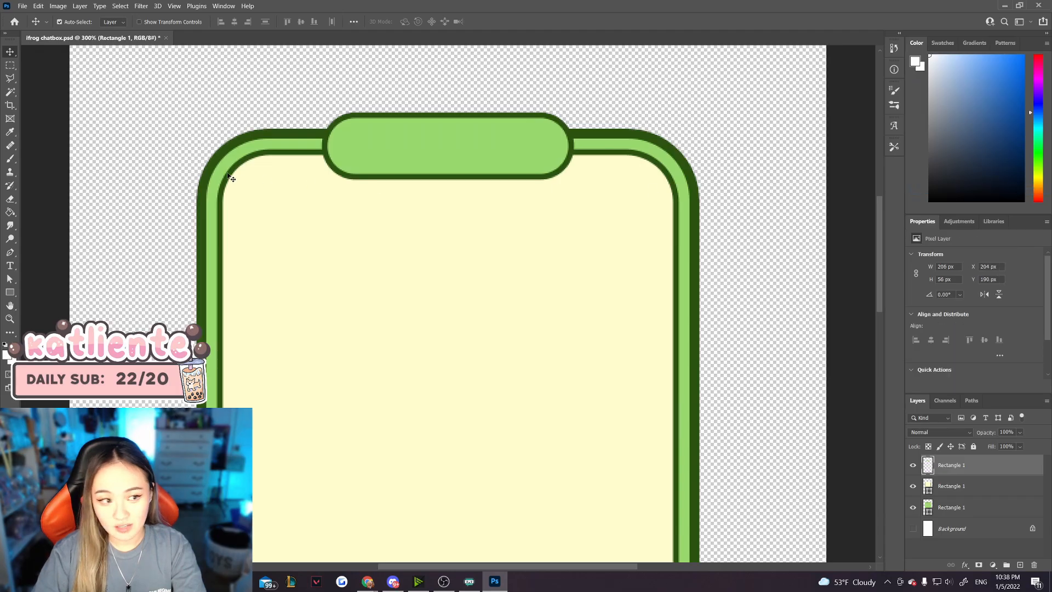
left_click(10, 65)
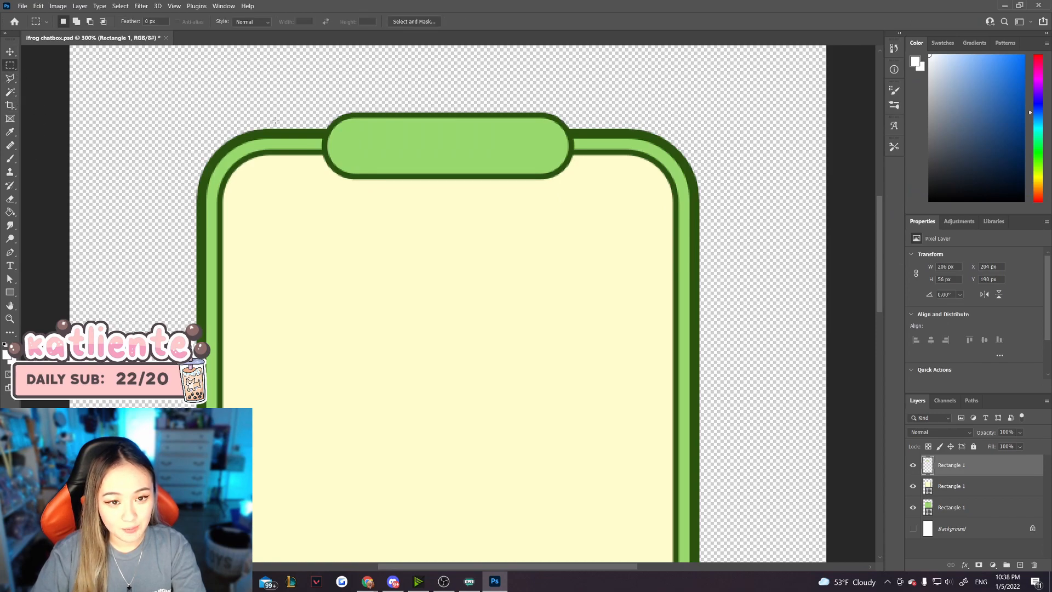
left_click_drag(309, 90, 591, 148)
key("Delete")
key("ctrl+d")
left_click_drag(304, 106, 587, 148)
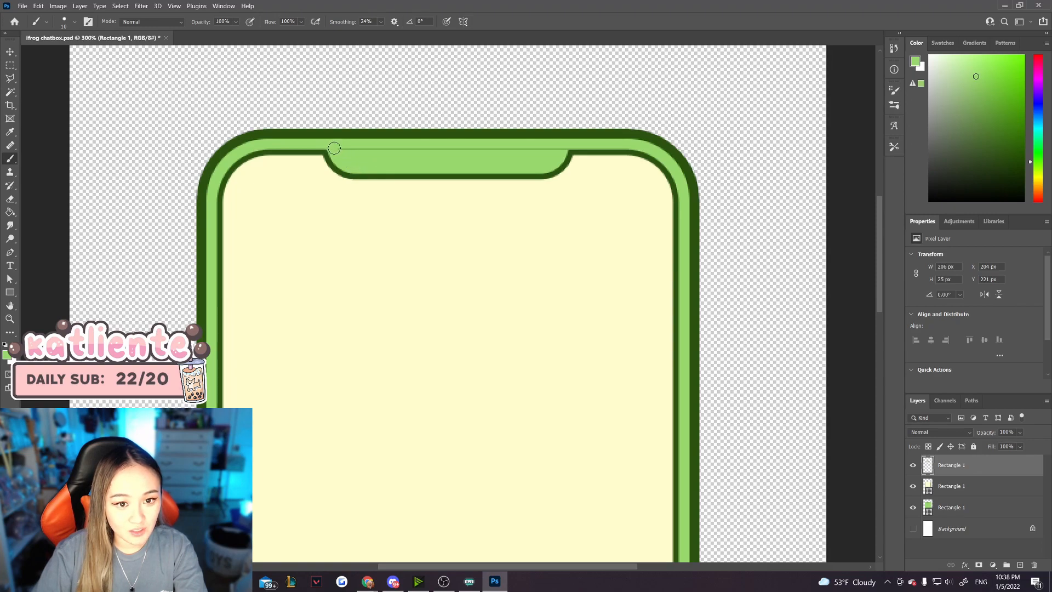
Step: Paint light green over the dark line between the notch and the frame's upper band to blend them together
mouse_move(334, 148)
left_mouse_down()
mouse_move(562, 147)
mouse_move(517, 146)
left_mouse_up()
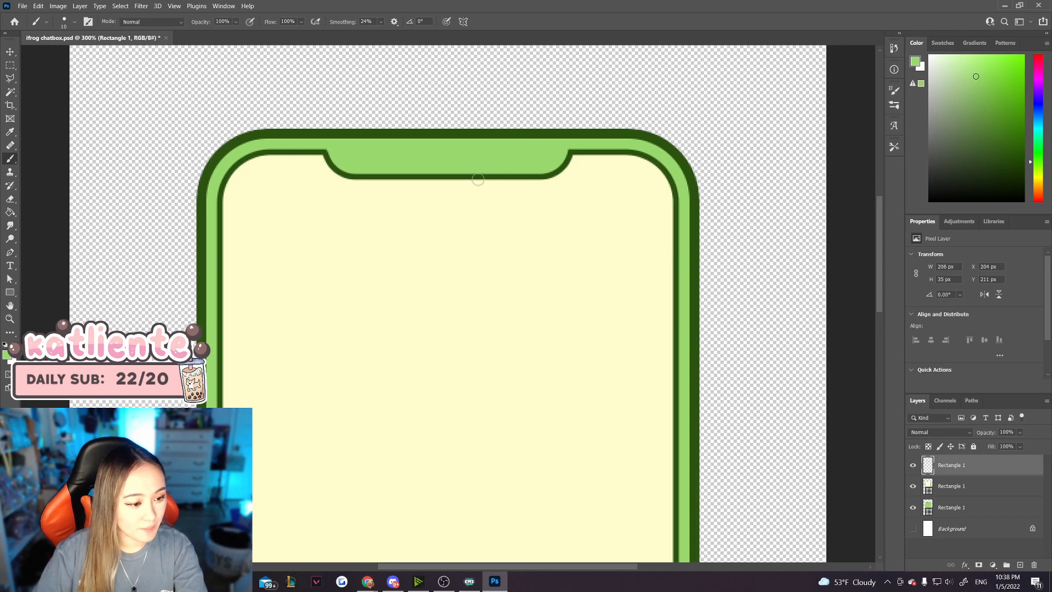
key("ctrl+1")
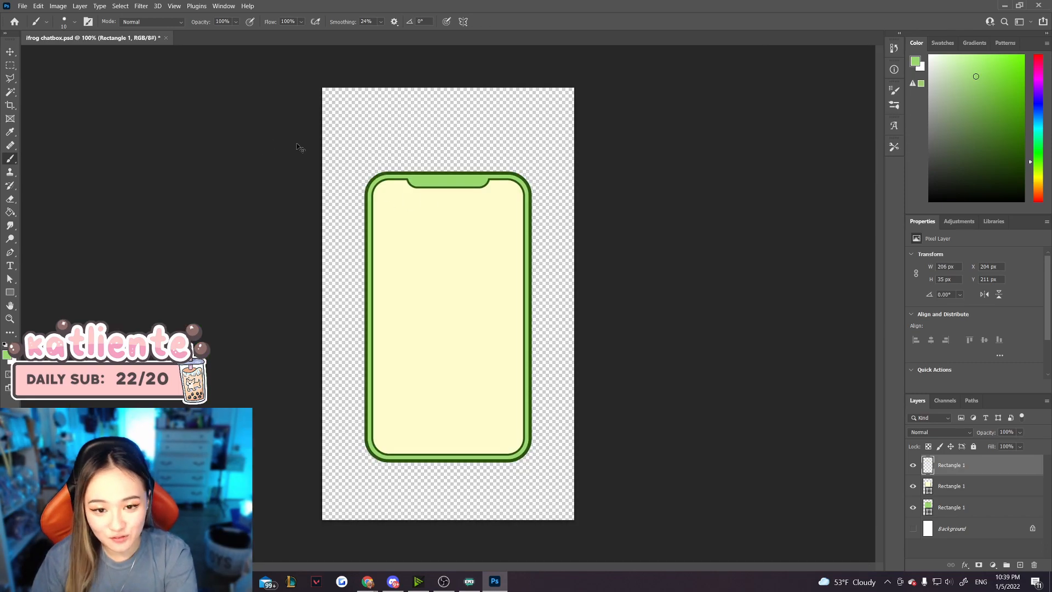
key("ctrl+plus")
scroll(435, 240, "up", 1)
key("ctrl+minus")
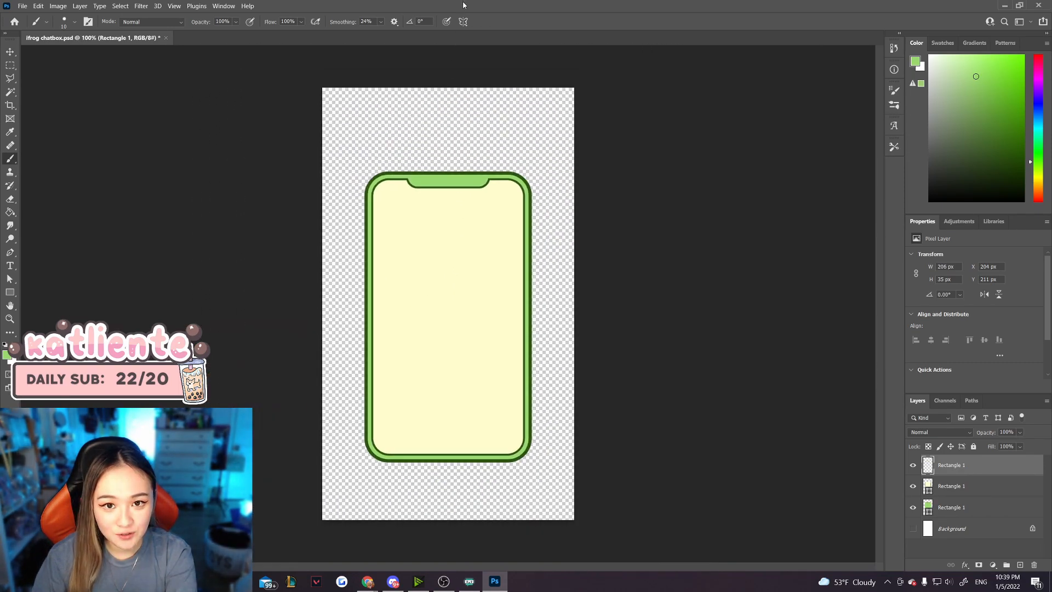
Step: Turn on vertical paint symmetry on a new layer and sample the frame's dark green as the brush color
left_click(463, 22)
left_click(488, 59)
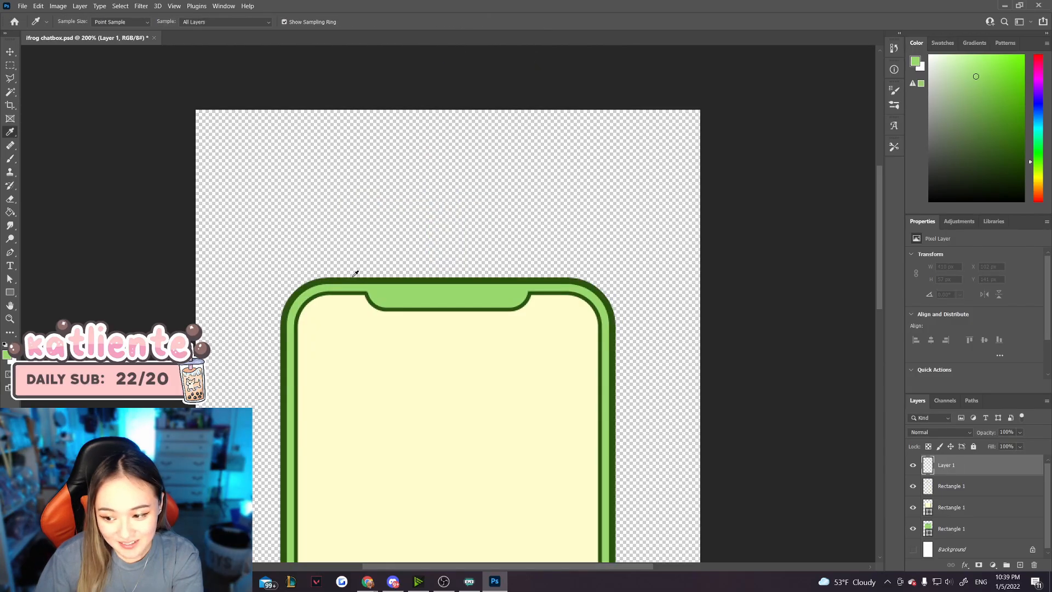
left_click(352, 277)
left_click(351, 277)
left_click(10, 158)
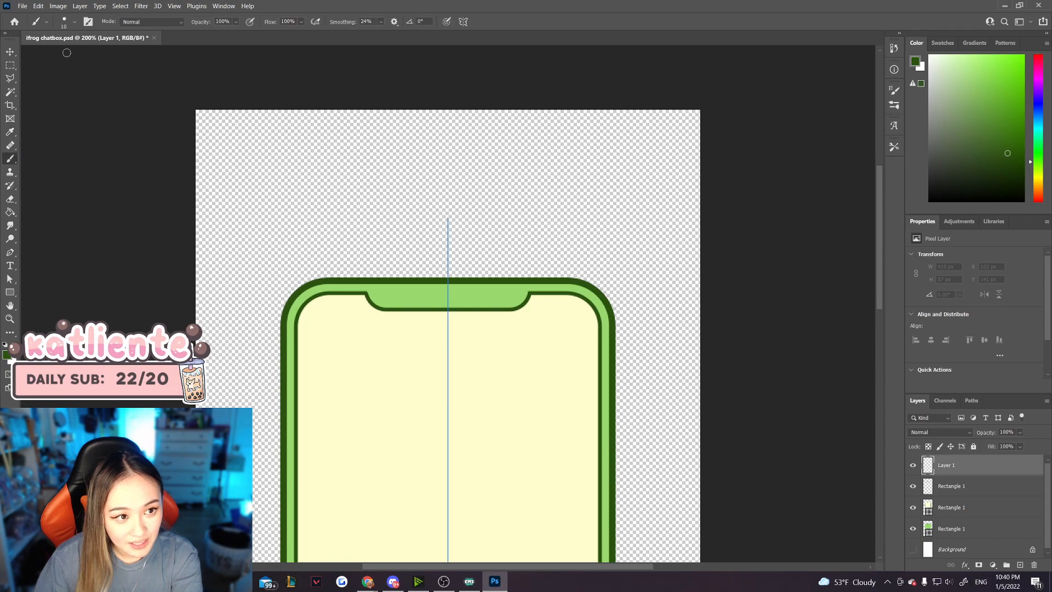
Step: Reduce the hard round brush size and draw mirrored frog-eye arches above the frame's upper edge, redoing the first attempt wider
left_click(74, 22)
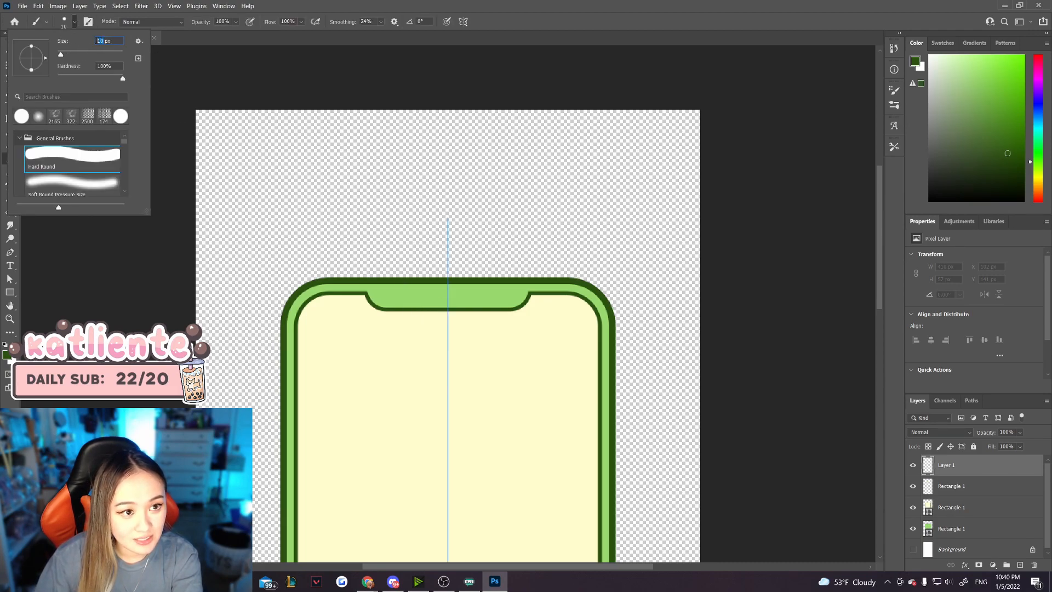
key("Return")
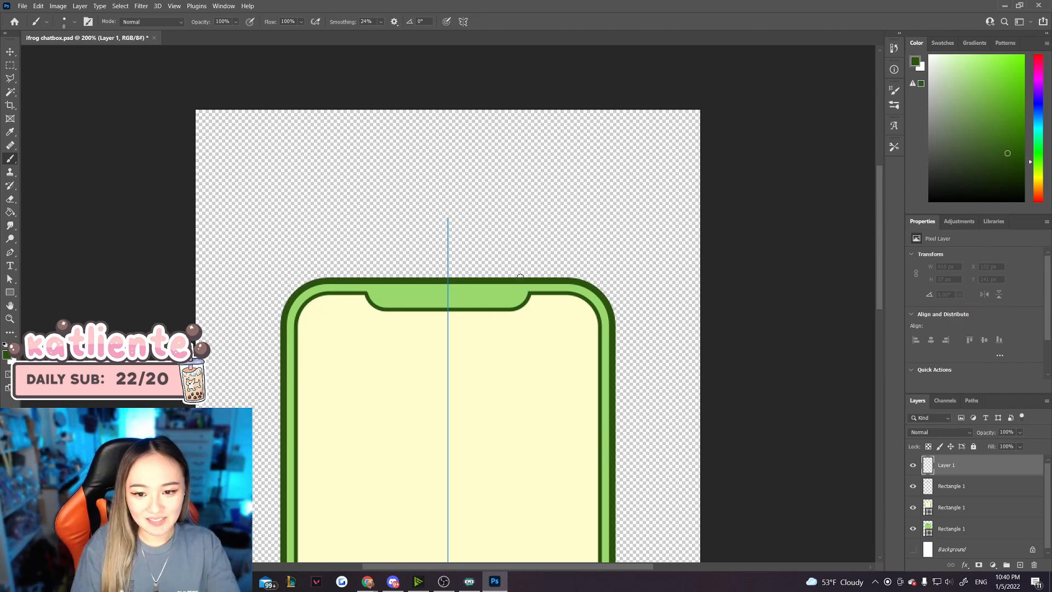
mouse_move(517, 278)
left_mouse_down()
mouse_move(536, 255)
mouse_move(581, 280)
left_mouse_up()
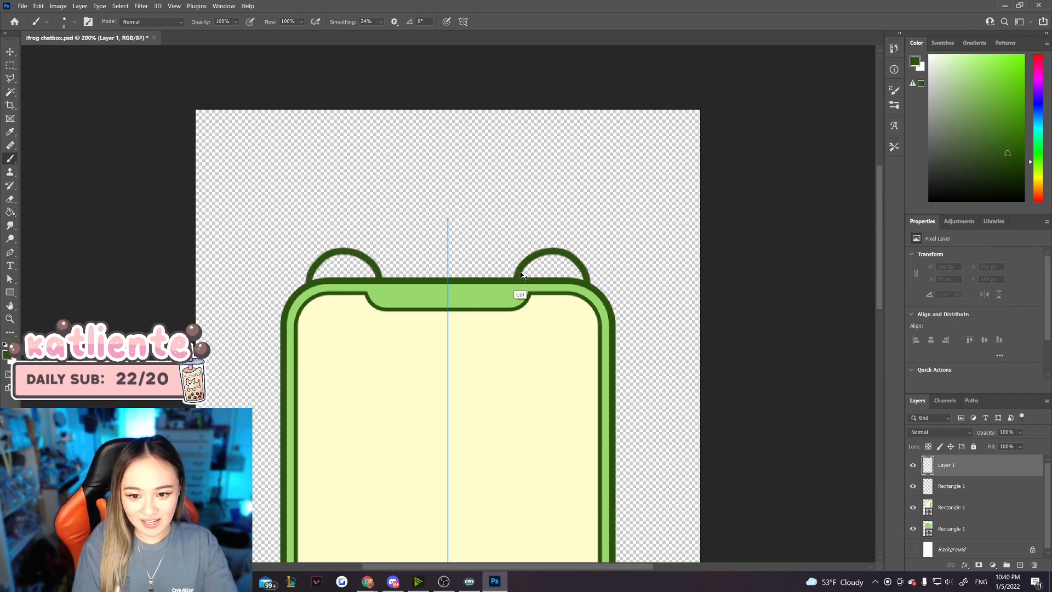
key("ctrl+z")
Step: Add a new layer below the eye outlines and paint both eye bumps light green down into the frame
left_click(945, 487)
key("ctrl+shift+n")
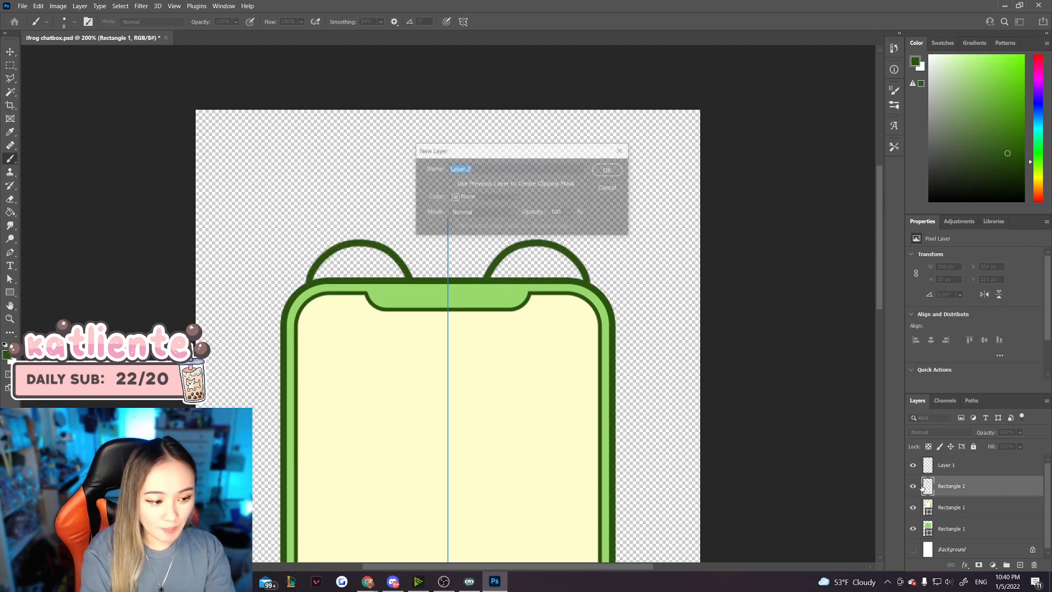
left_click(609, 170)
key("i")
left_click(317, 281)
left_click(10, 159)
left_click_drag(394, 268, 406, 284)
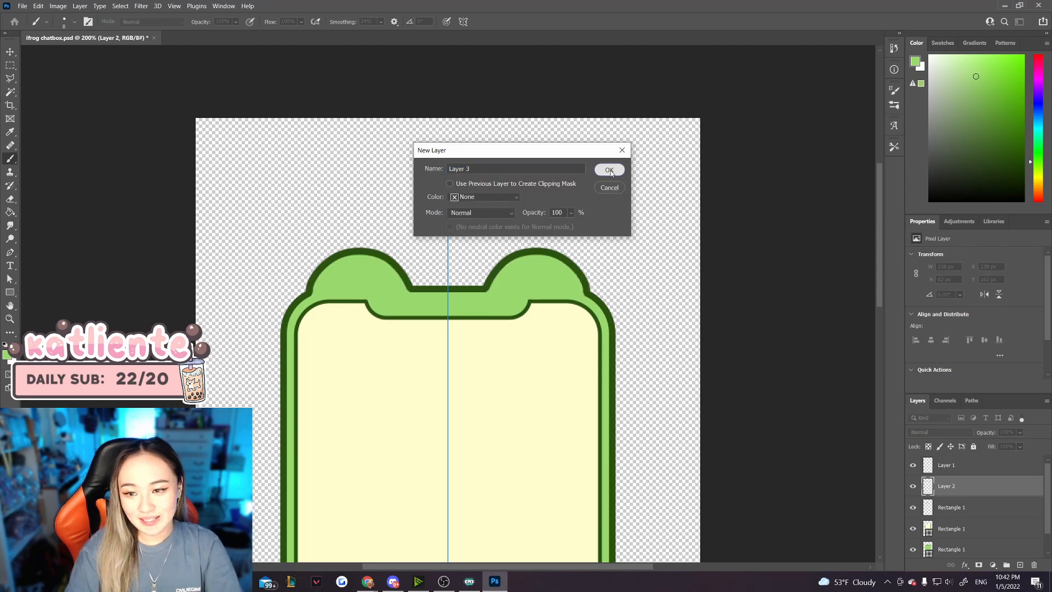
Step: Add another layer, choose a very dark olive color and draw a circle about 38 px wide as the left eye's pupil
left_click(608, 170)
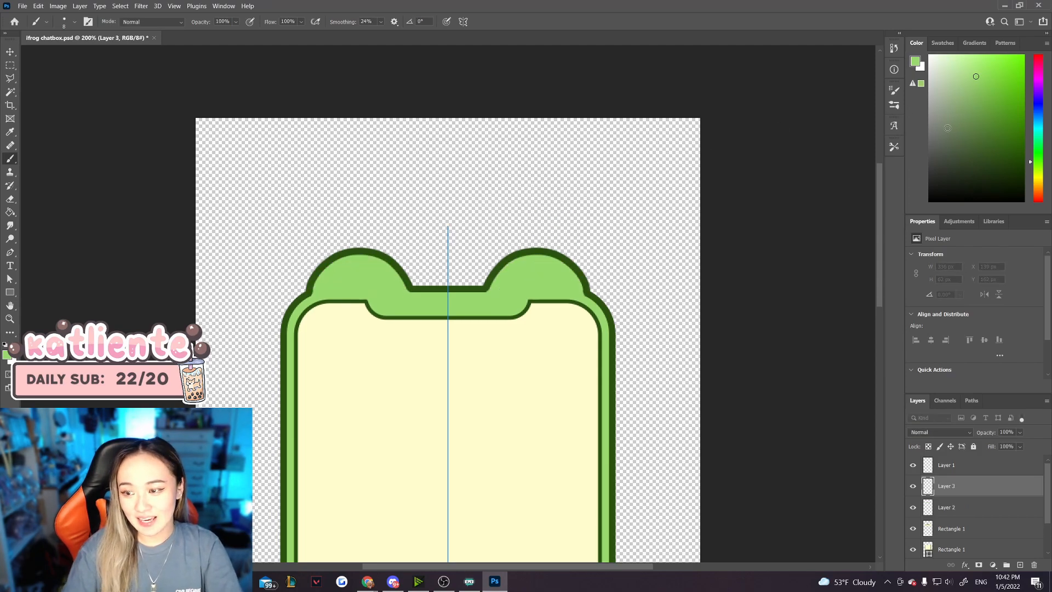
left_click_drag(967, 153, 969, 170)
left_click(1041, 168)
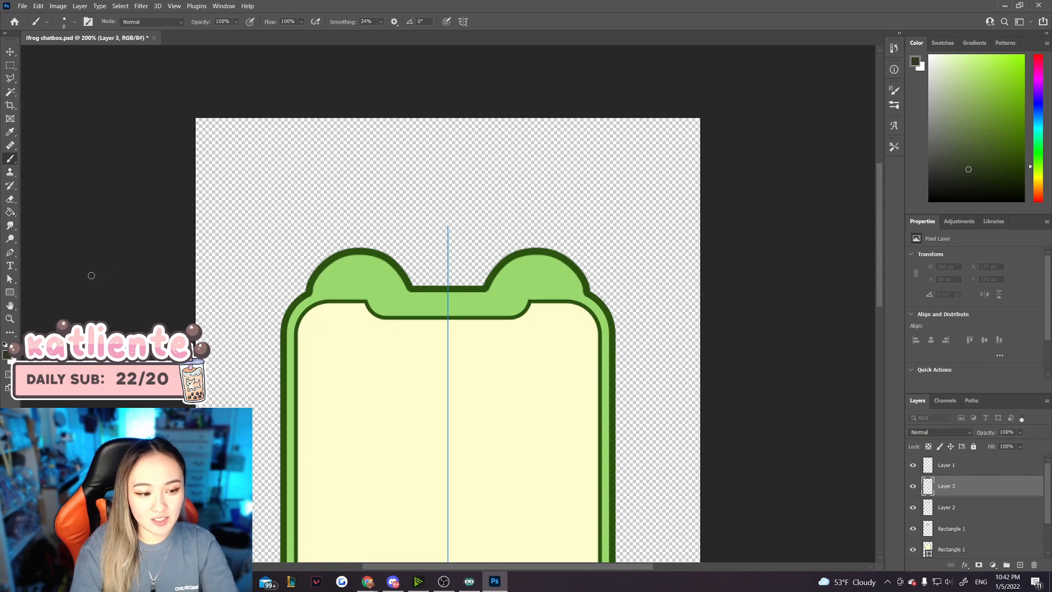
left_click(10, 292)
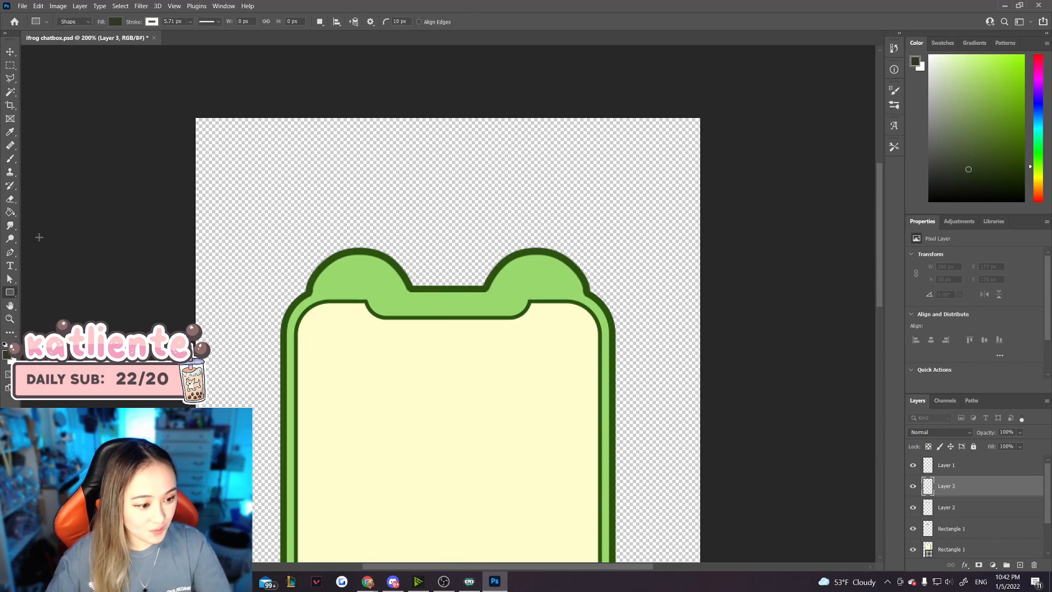
right_click(10, 294)
left_click(43, 303)
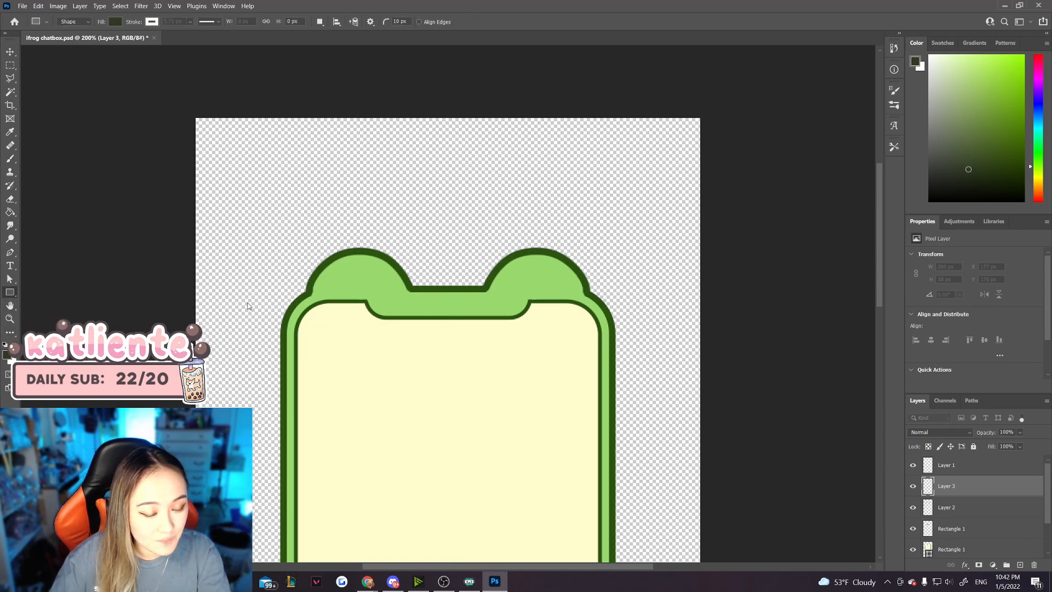
mouse_move(339, 265)
left_mouse_down()
mouse_move(370, 296)
mouse_move(357, 278)
left_mouse_up()
key("v")
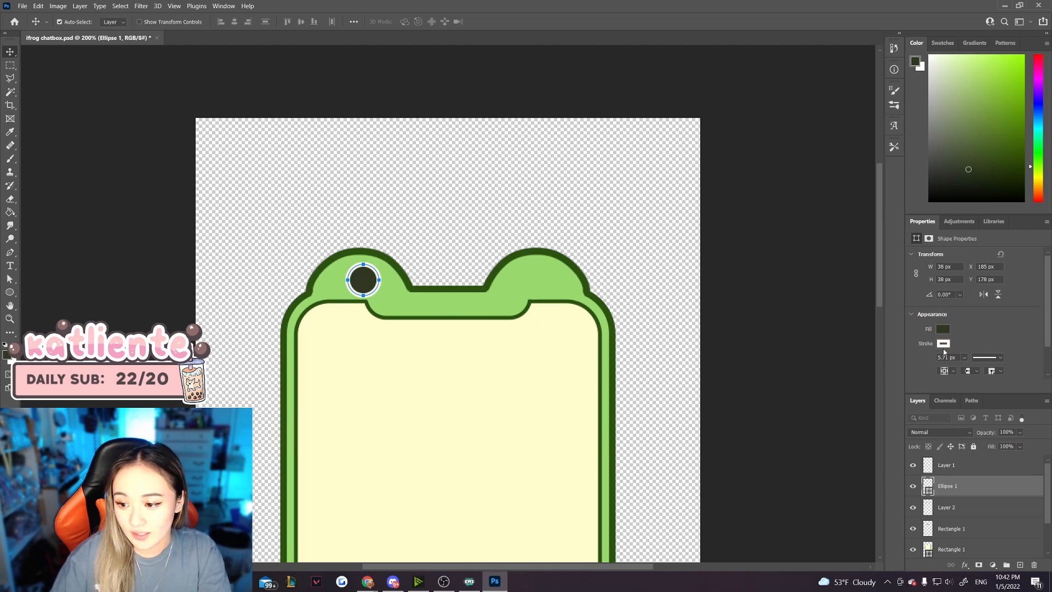
Step: Remove the pupil's stroke, center it in the left eye and resize it to 35 by 35 px
left_click(944, 343)
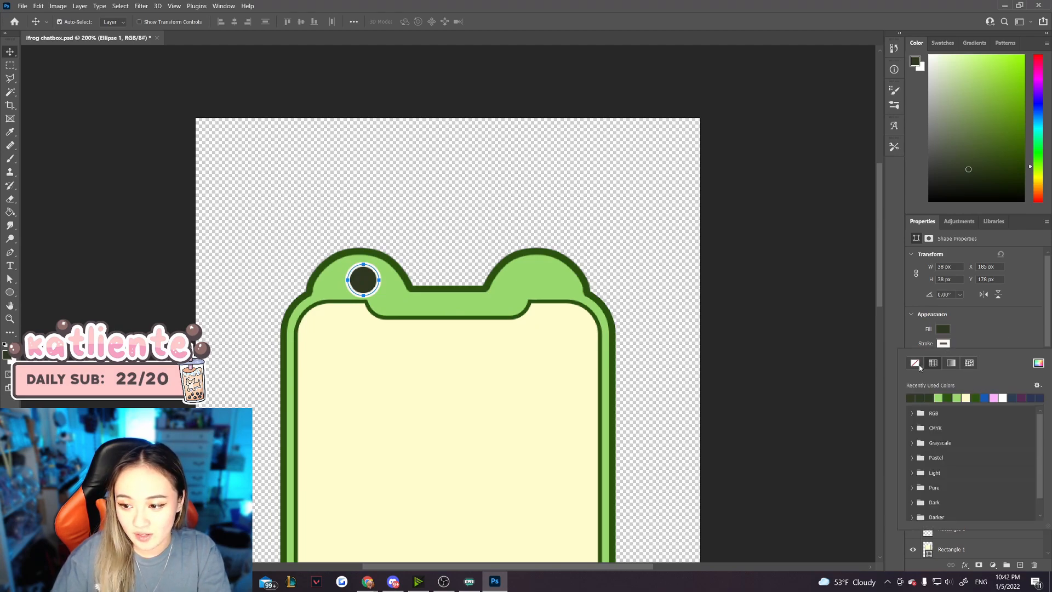
left_click(919, 364)
key("Escape")
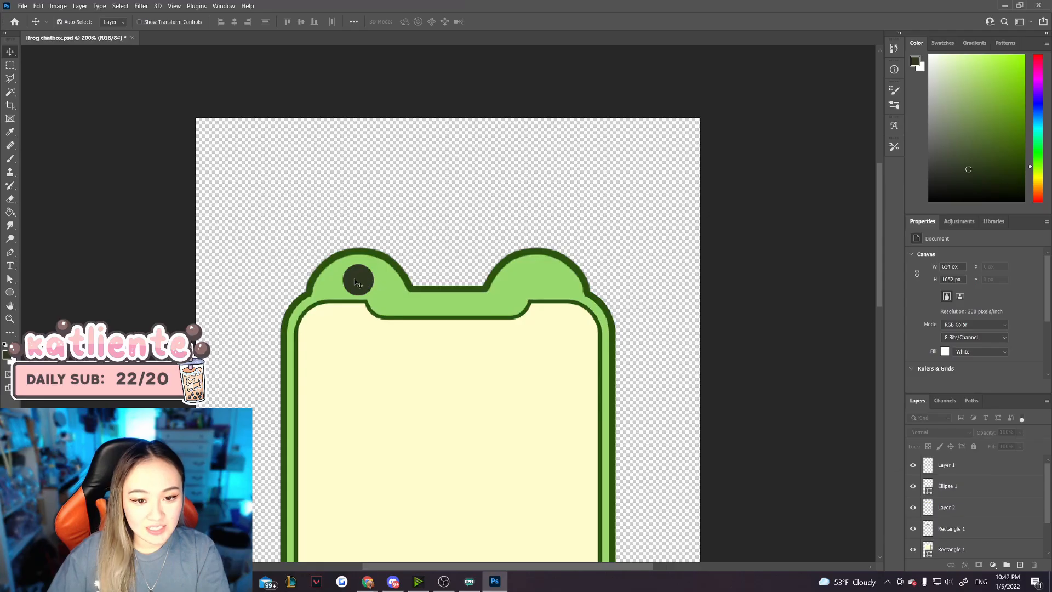
left_click(360, 281)
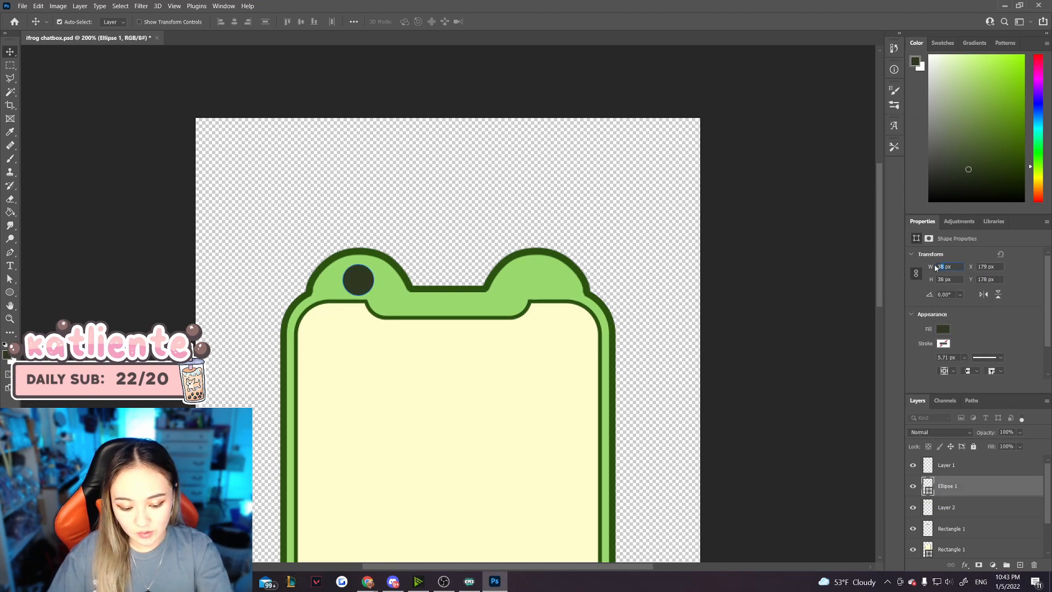
key("Return")
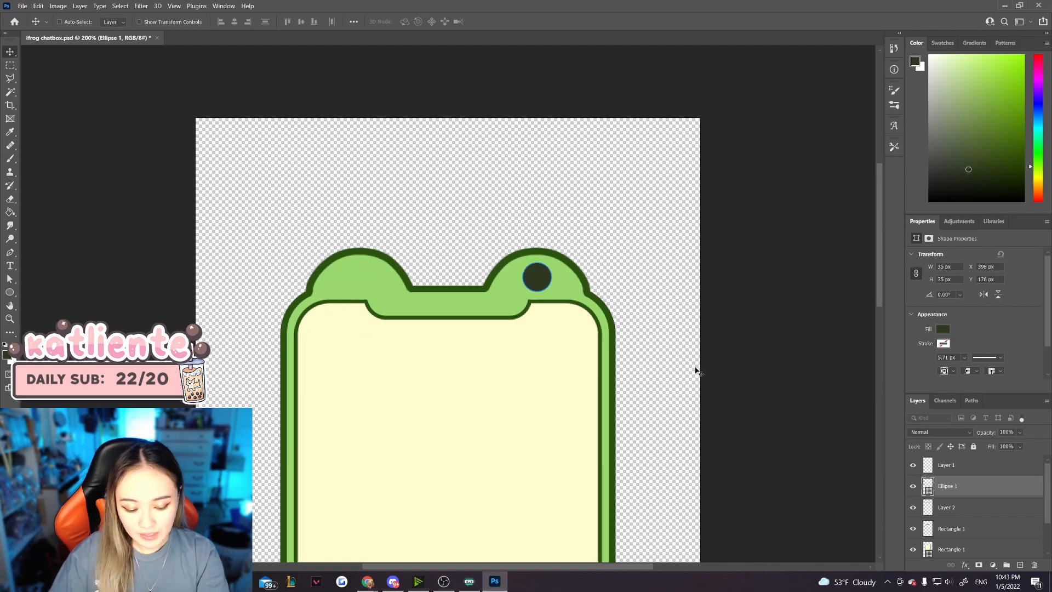
Step: Duplicate the pupil and position the two circles so that each eye has a matching one
key("ctrl+v")
left_click_drag(448, 343, 357, 281)
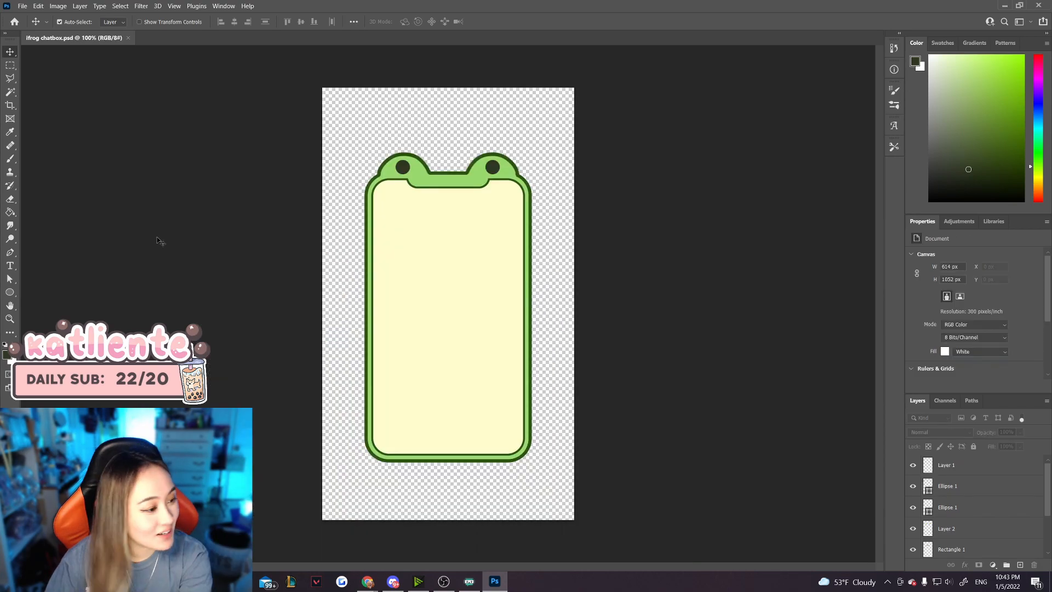
key("ctrl+minus")
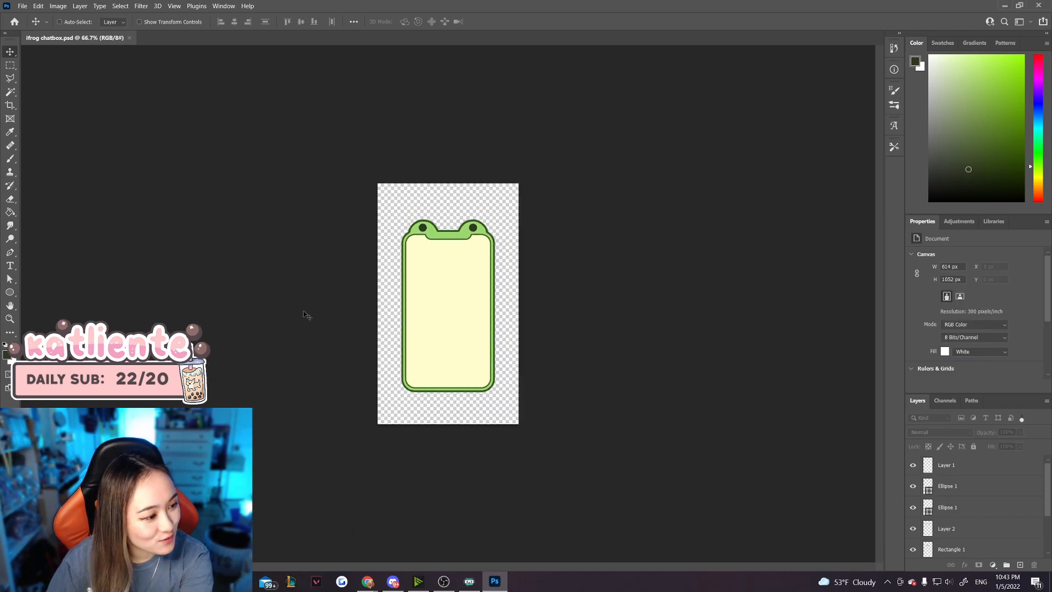
key("ctrl+plus")
key("ctrl+plus")
key("ctrl+plus")
key("ctrl+minus")
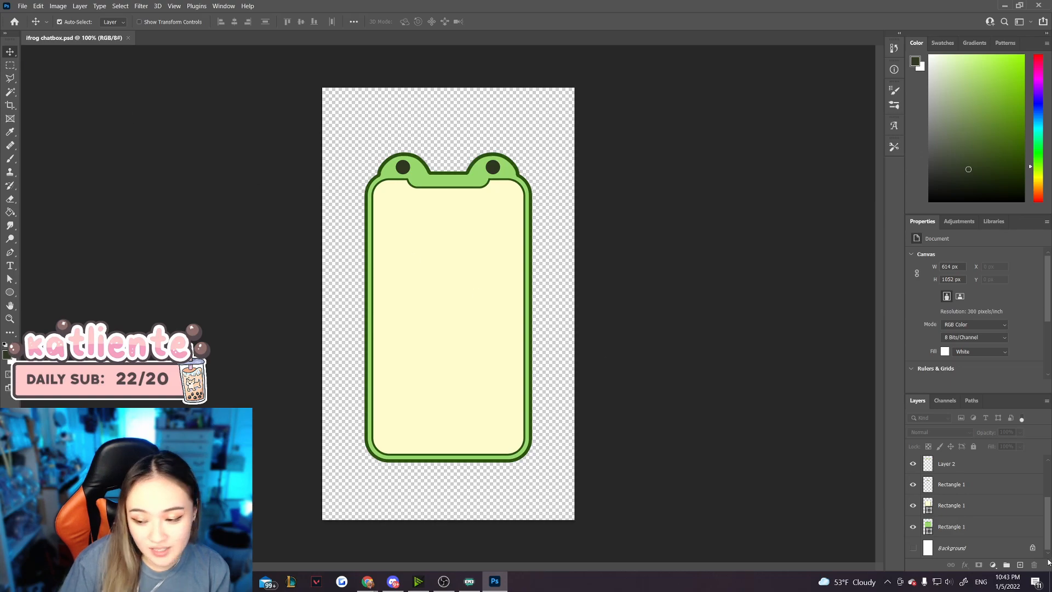
Step: Add a new layer clipped to the cream rectangle and turn off the brush's symmetry
left_click(978, 506)
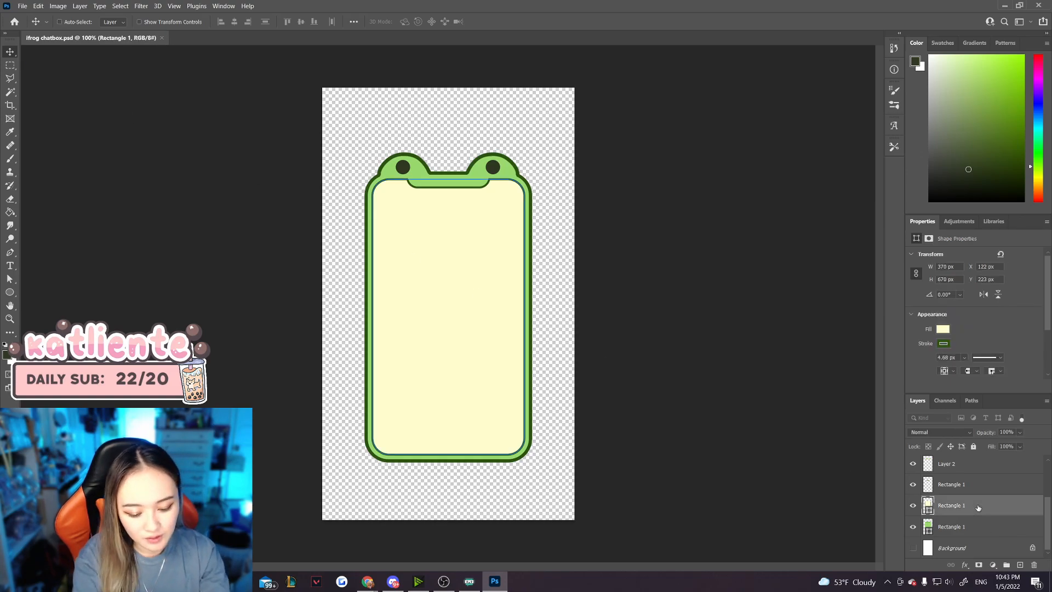
key("ctrl+shift+n")
left_click(450, 184)
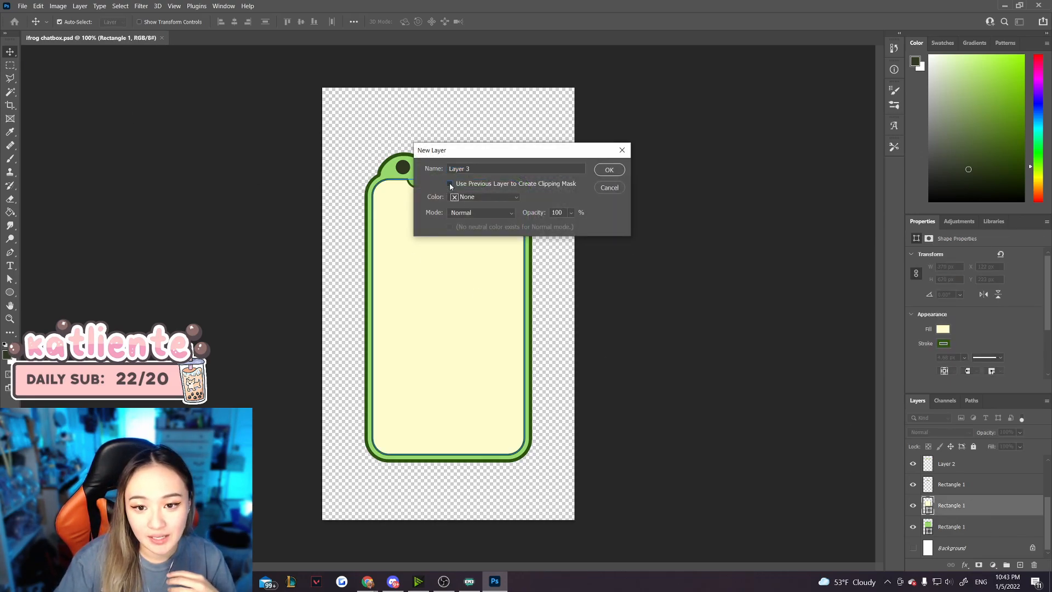
left_click(609, 170)
left_click(11, 159)
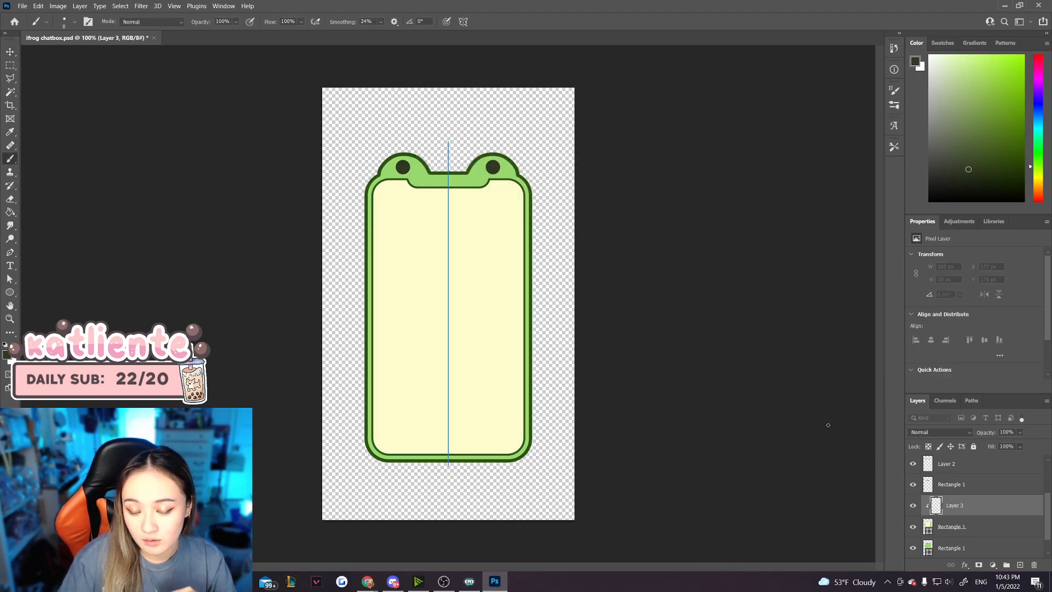
left_click(463, 22)
left_click(483, 34)
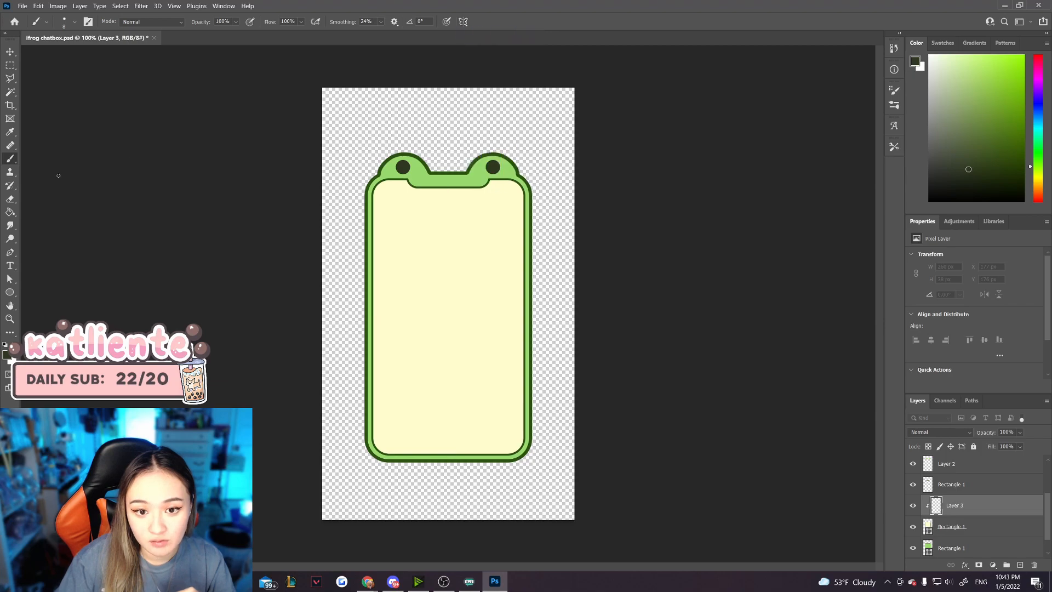
Step: Choose a pale cream color and draw a 20 px thick line diagonally across the cream interior from upper right to lower left
key("i")
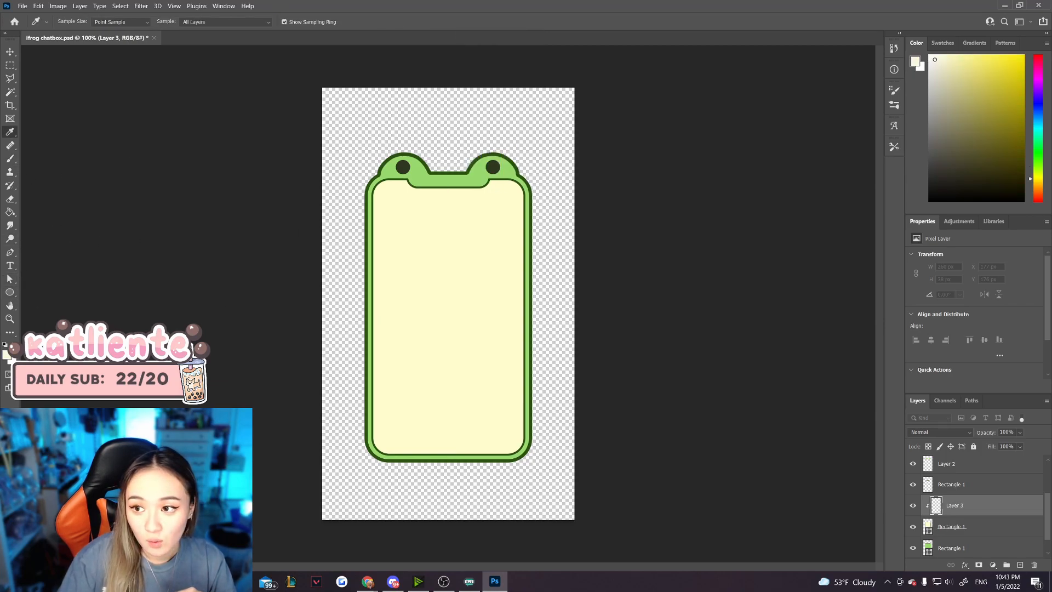
right_click(10, 292)
left_click(44, 331)
left_click(408, 21)
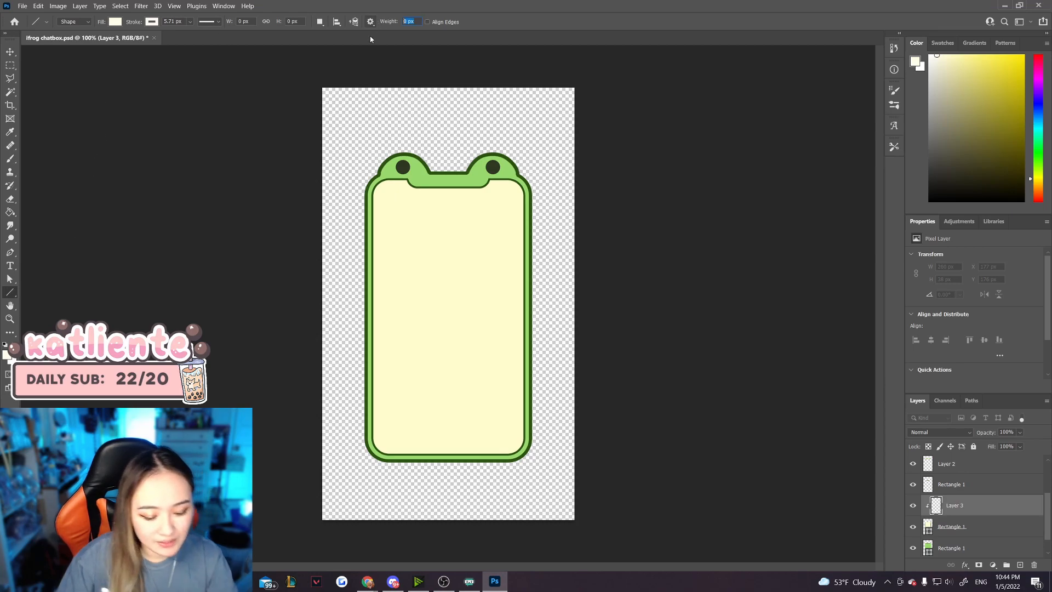
type("20")
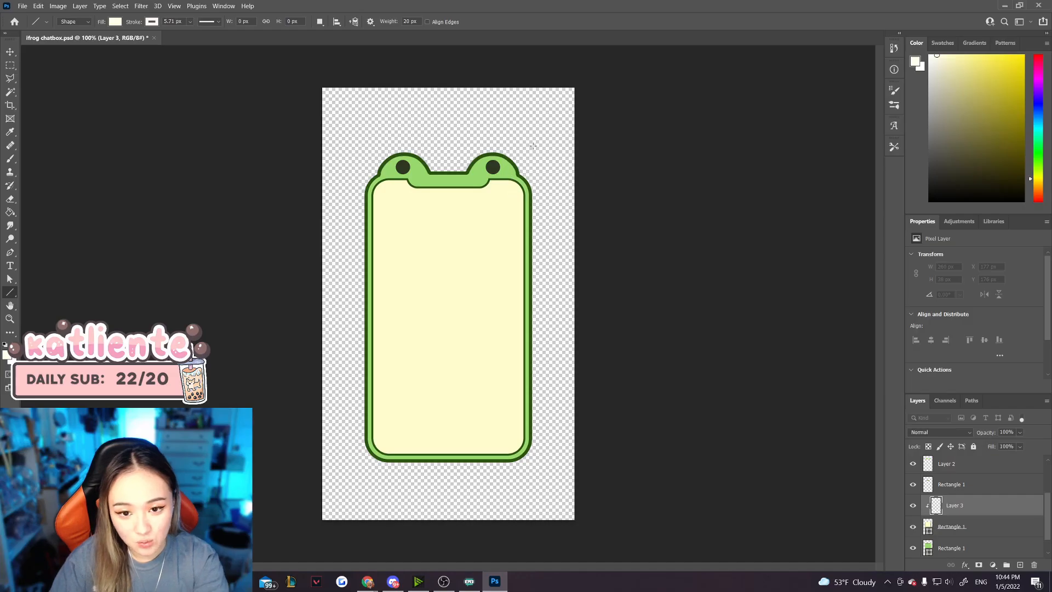
mouse_move(545, 139)
left_mouse_down()
mouse_move(353, 353)
mouse_move(322, 421)
left_mouse_up()
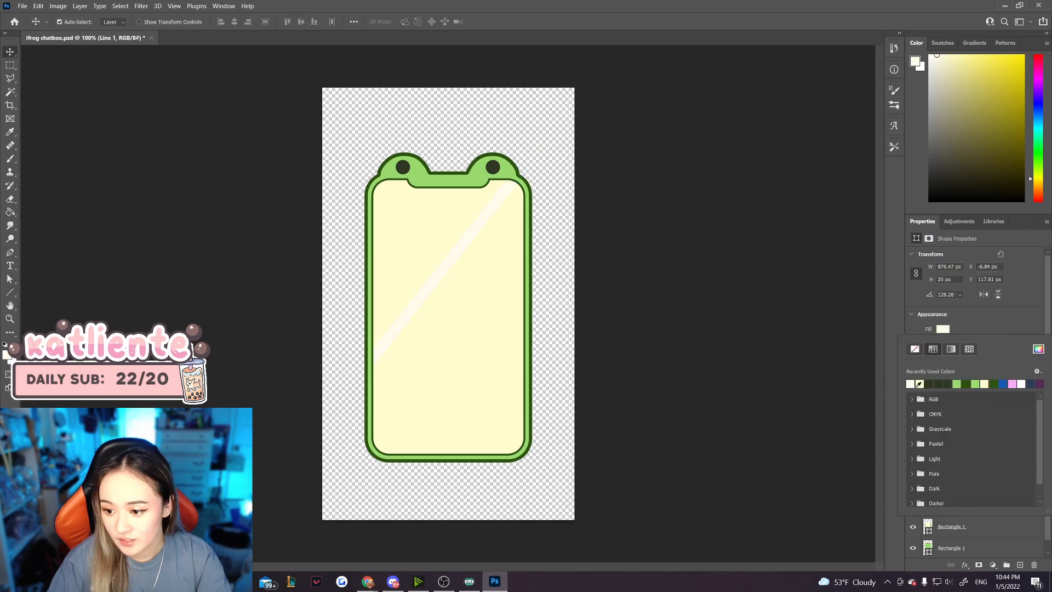
Step: Thicken the diagonal line into a broad stripe with a 64.72 px stroke
left_click(943, 343)
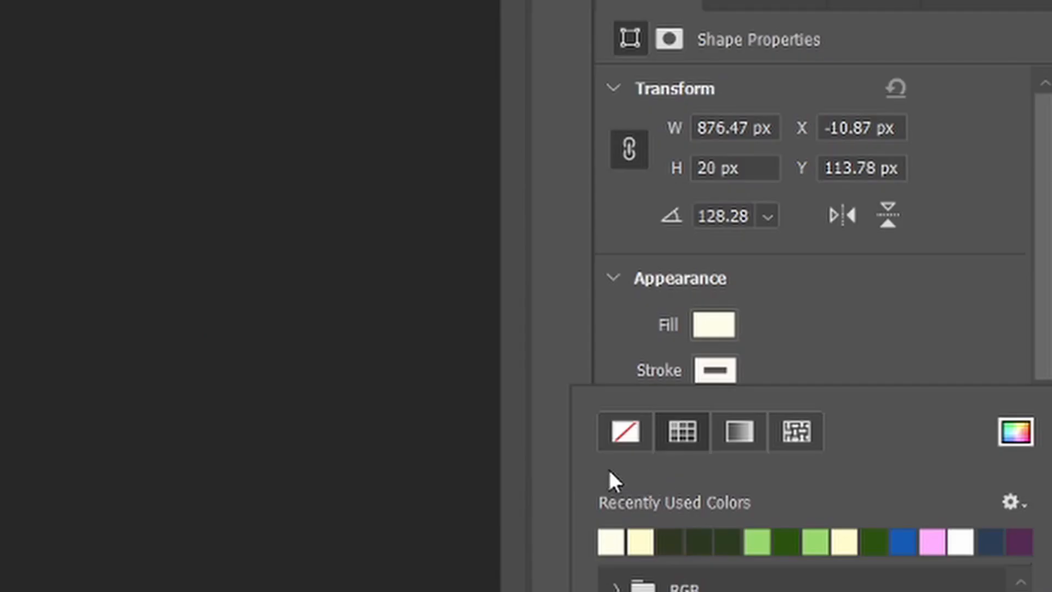
left_click(632, 440)
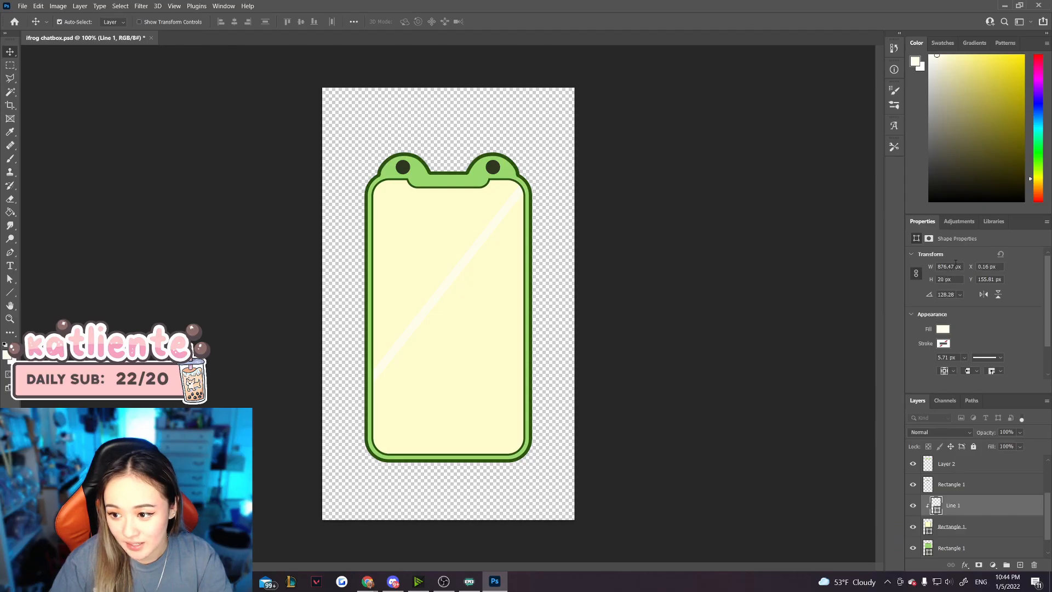
left_click(965, 358)
left_click_drag(967, 369, 973, 368)
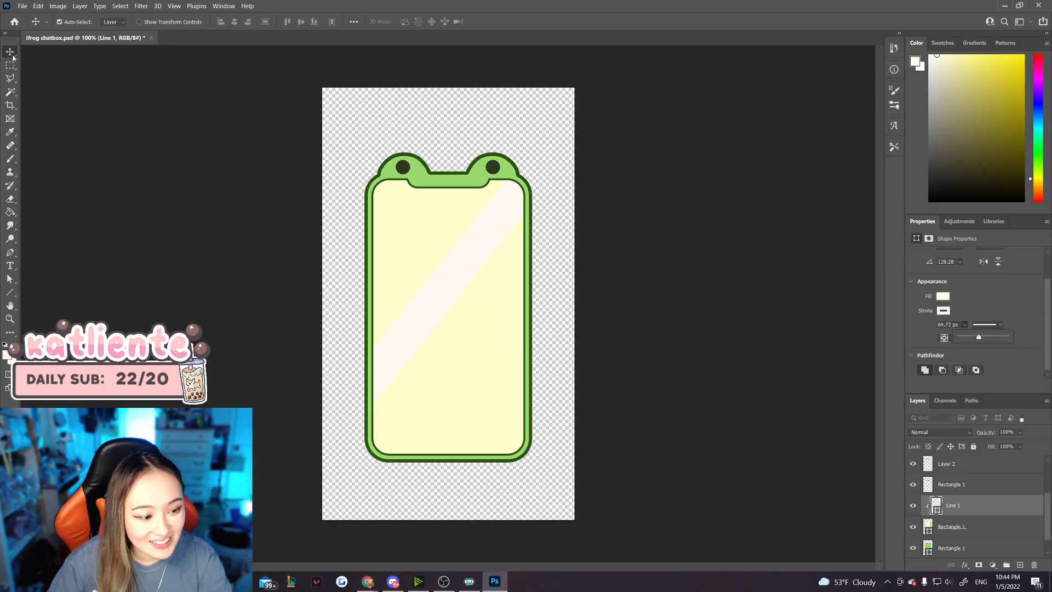
left_click(11, 53)
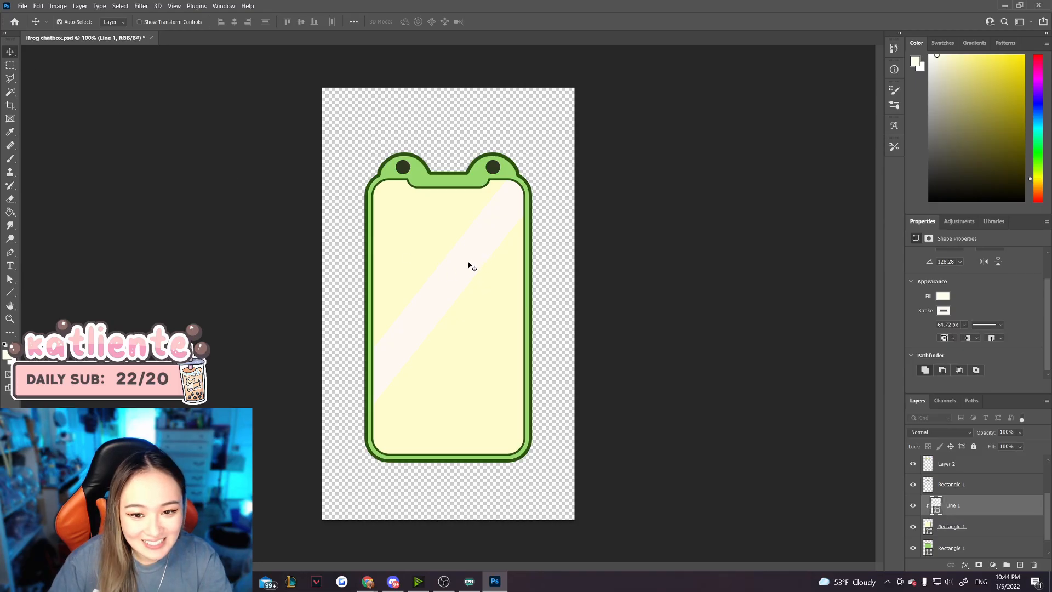
Step: Duplicate the diagonal stripe below the first one, reduce the copy's stroke to 7.41 px and move it closer to the original
left_click(469, 266)
left_click_drag(462, 289, 476, 330)
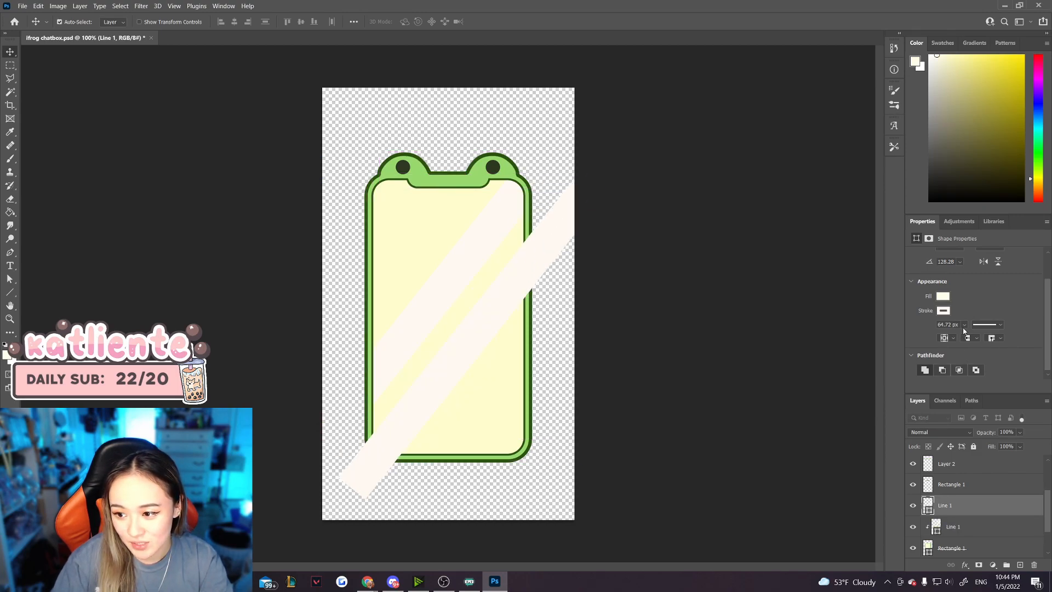
left_click_drag(959, 336, 959, 337)
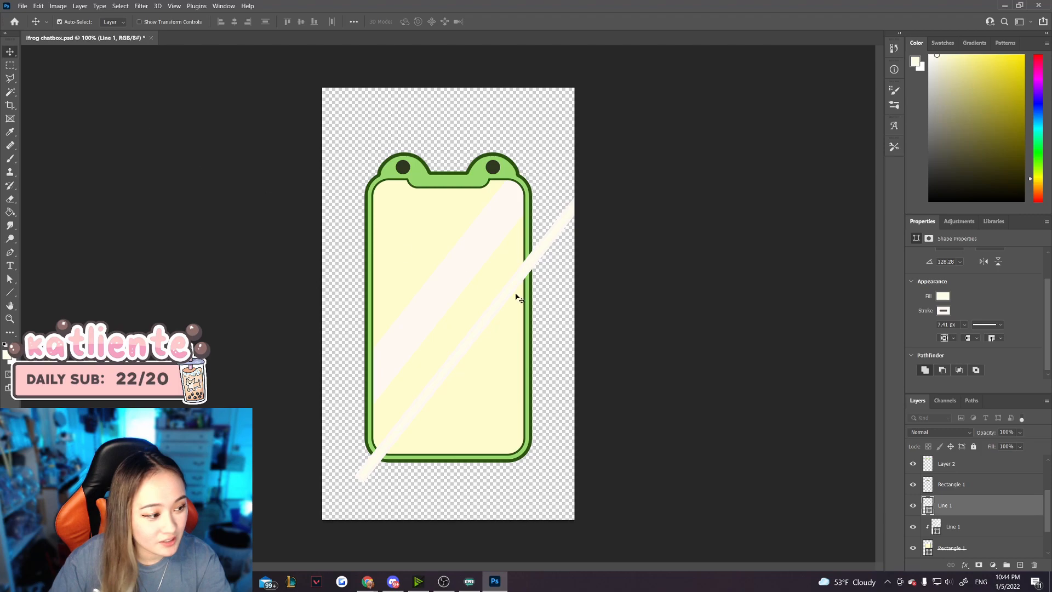
left_click_drag(498, 307, 486, 300)
Step: Remove the thin stripe's stroke and recolor the wide stripe's stroke to the pale cream of its fill
left_click(944, 310)
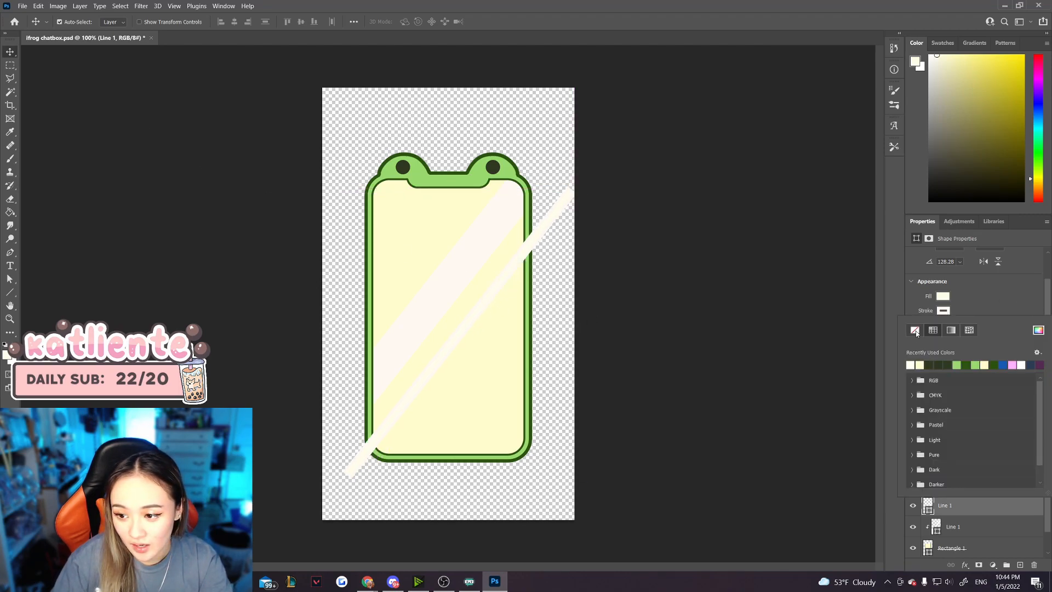
left_click(681, 328)
left_click(429, 322)
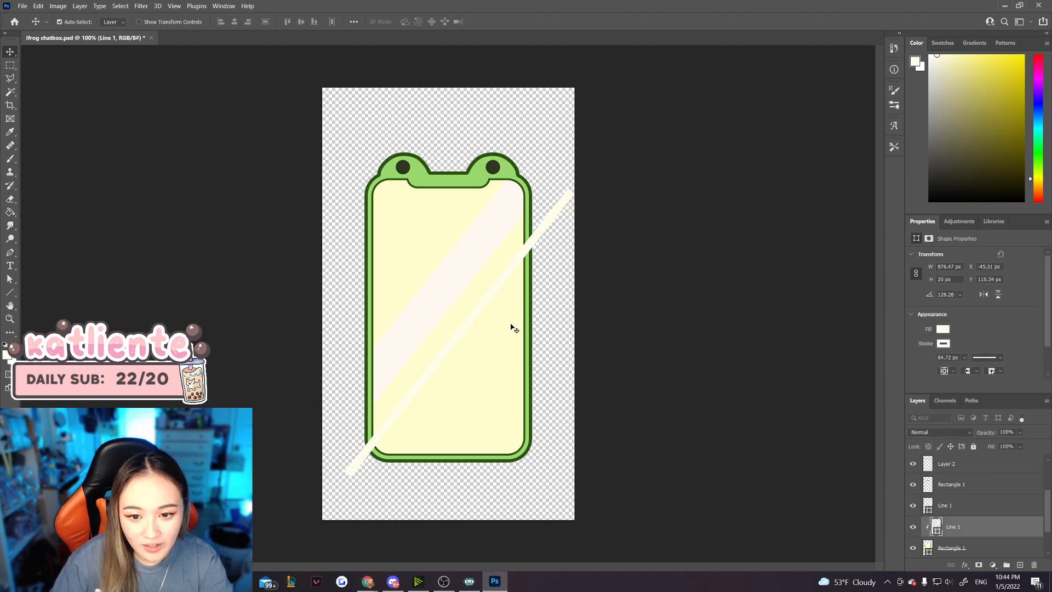
left_click(941, 345)
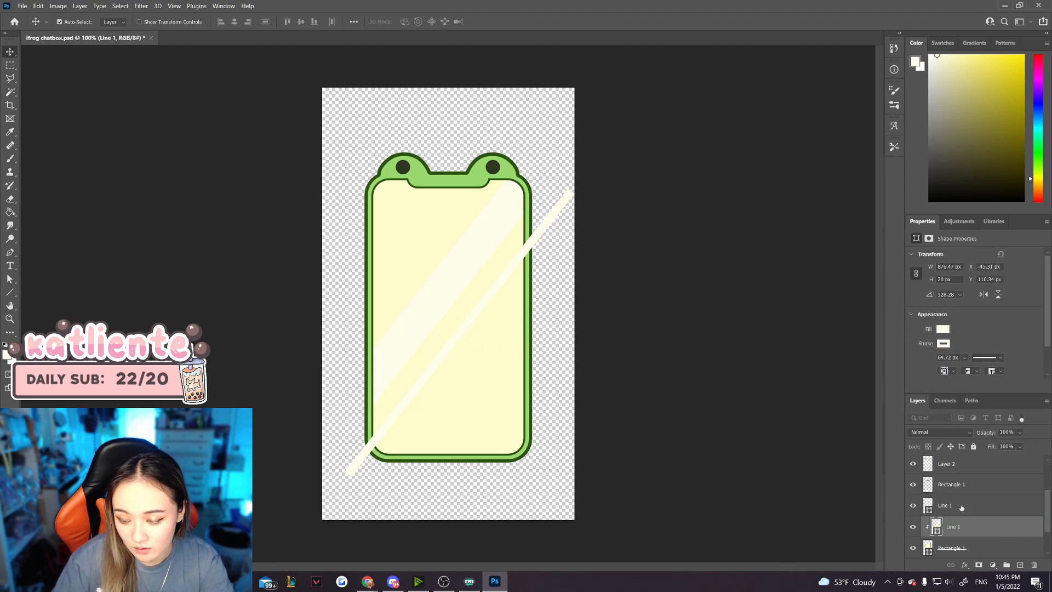
Step: Clip the thin stripe's layer to the cream interior
left_click(962, 507)
right_click(961, 506)
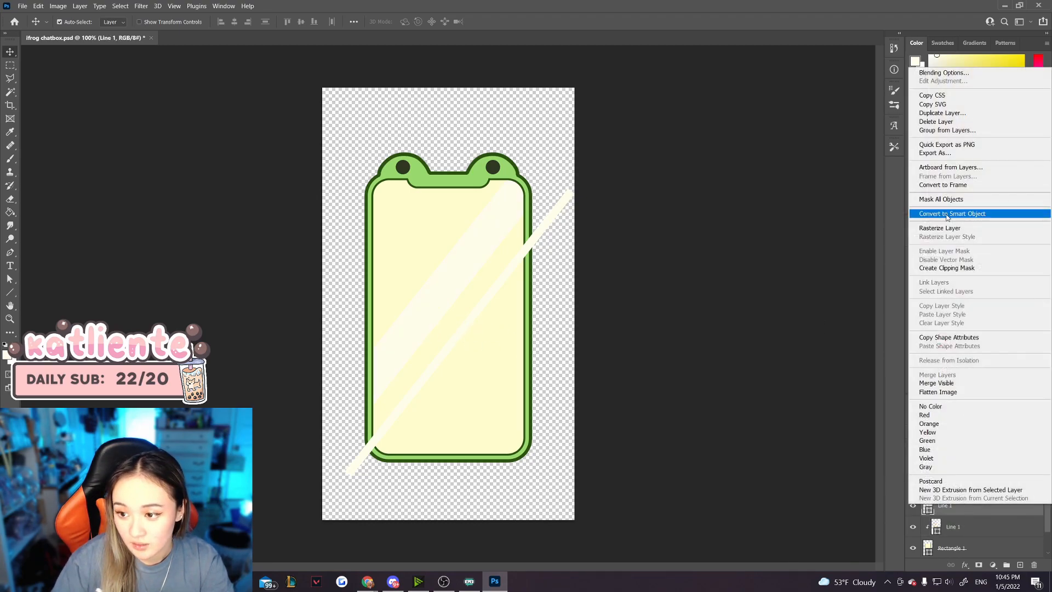
left_click(944, 268)
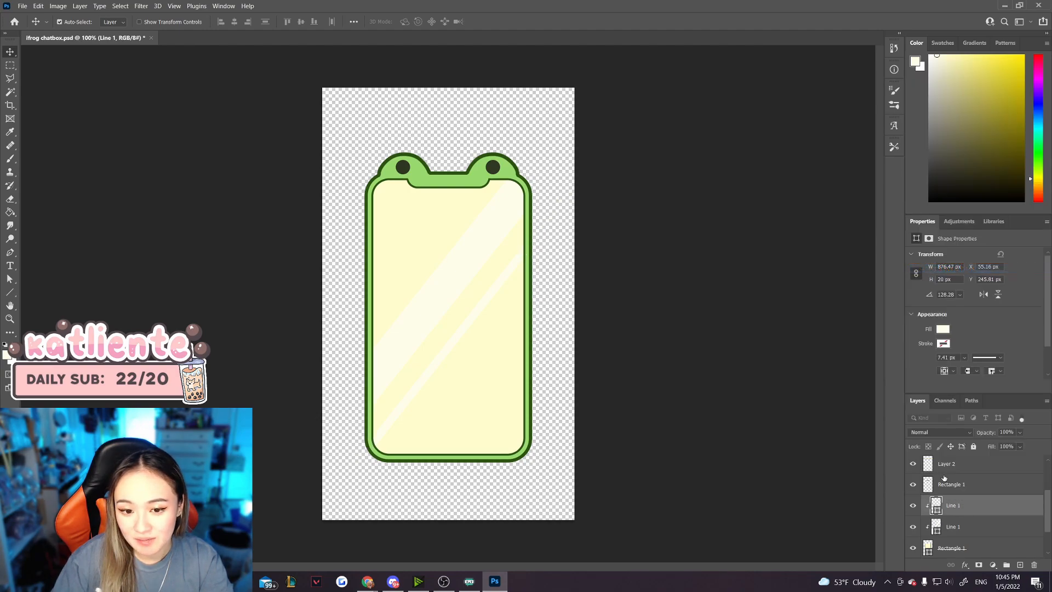
Step: Rasterize the two stripe layers and merge them into one
left_click(959, 527, "shift")
right_click(958, 527)
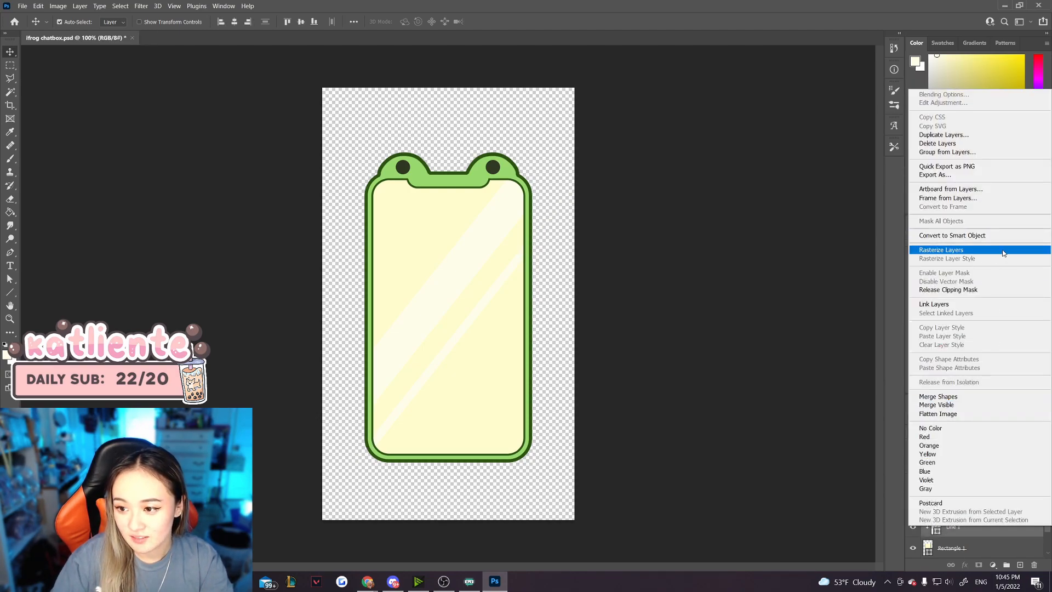
left_click(1004, 252)
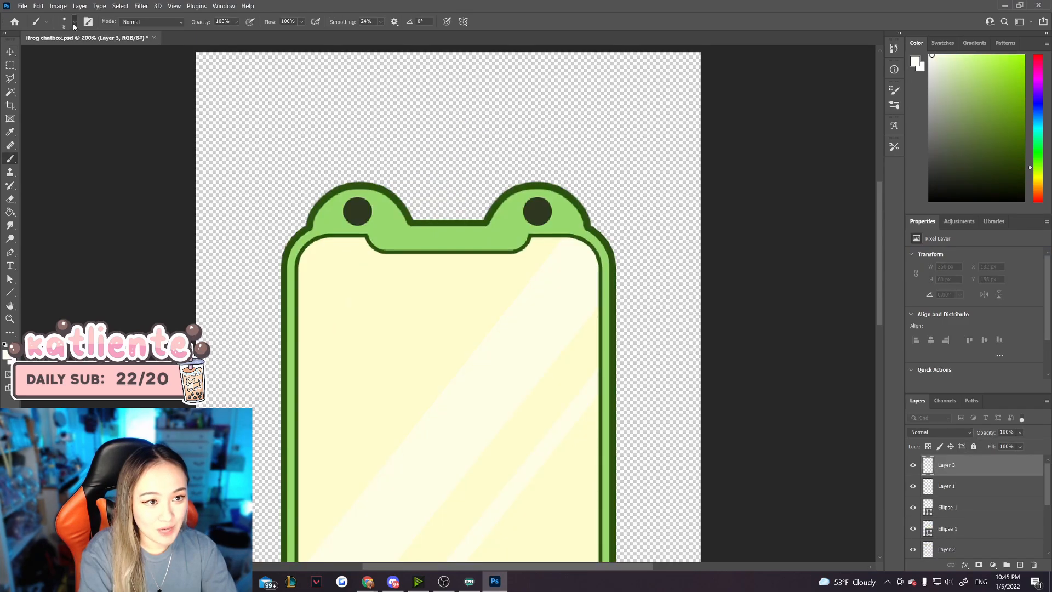
Step: Set the brush to 12 px and paint a white highlight dot on the upper left of each pupil
left_click(64, 22)
left_click_drag(60, 53, 61, 55)
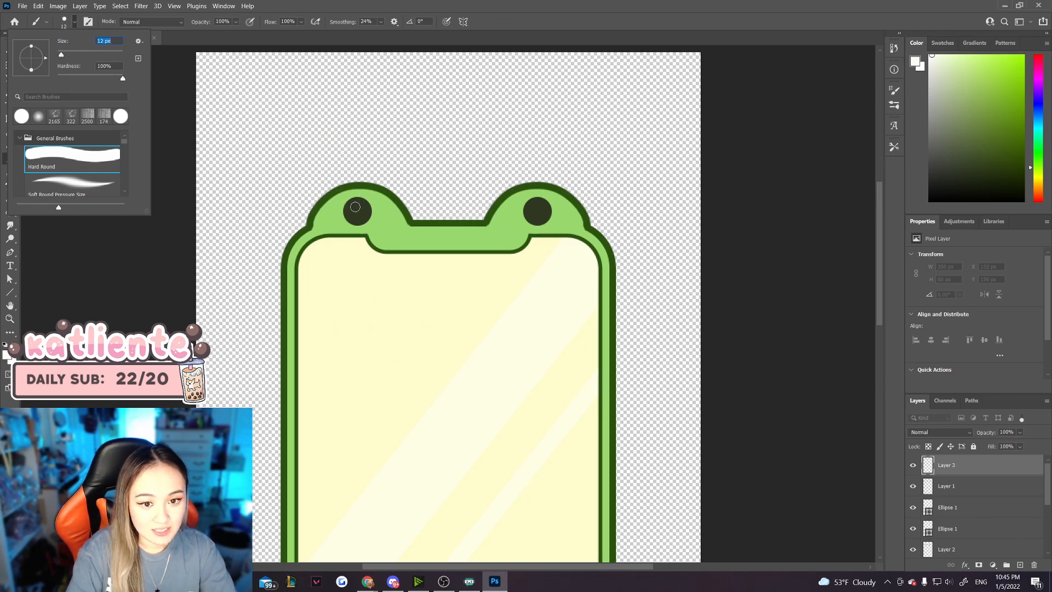
left_click(356, 207)
left_click(533, 207)
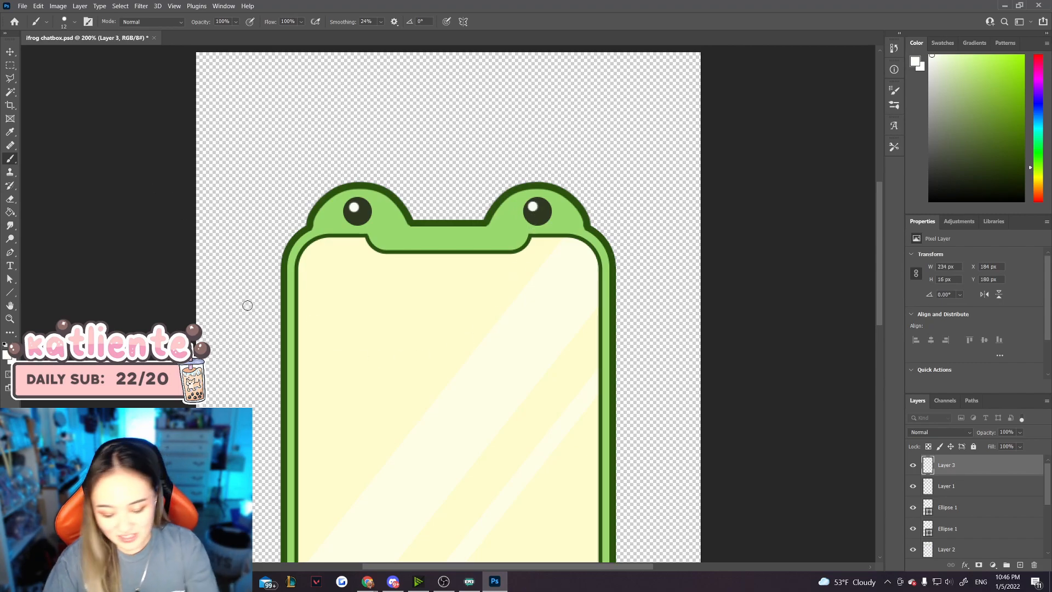
key("ctrl+minus")
Step: Add a new layer clipped to the light green eye bump layer
left_click(445, 179, "ctrl")
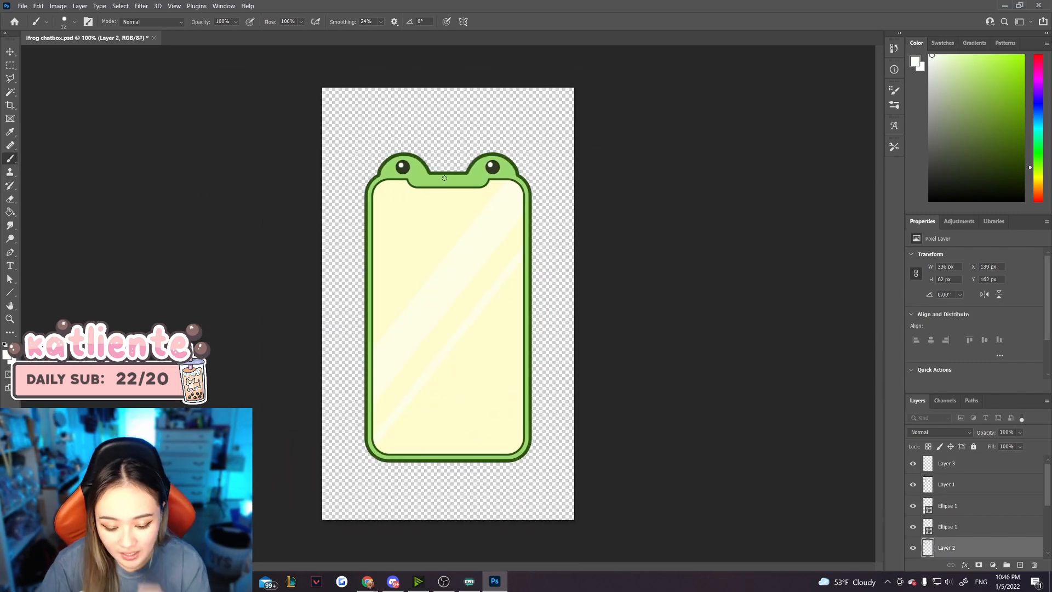
key("ctrl+plus")
scroll(443, 208, "up", 5)
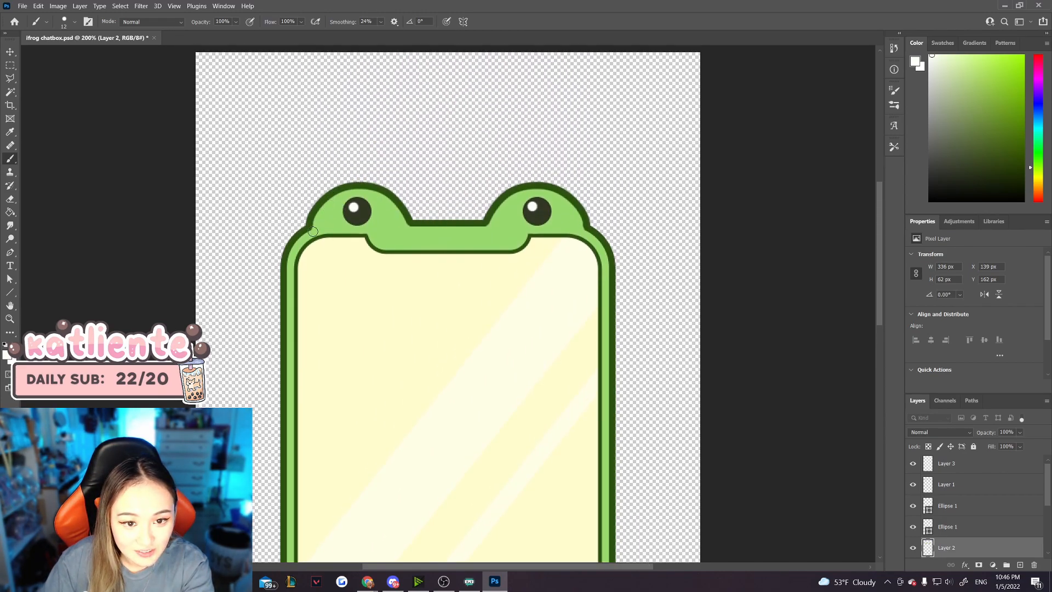
scroll(941, 522, "down", 2)
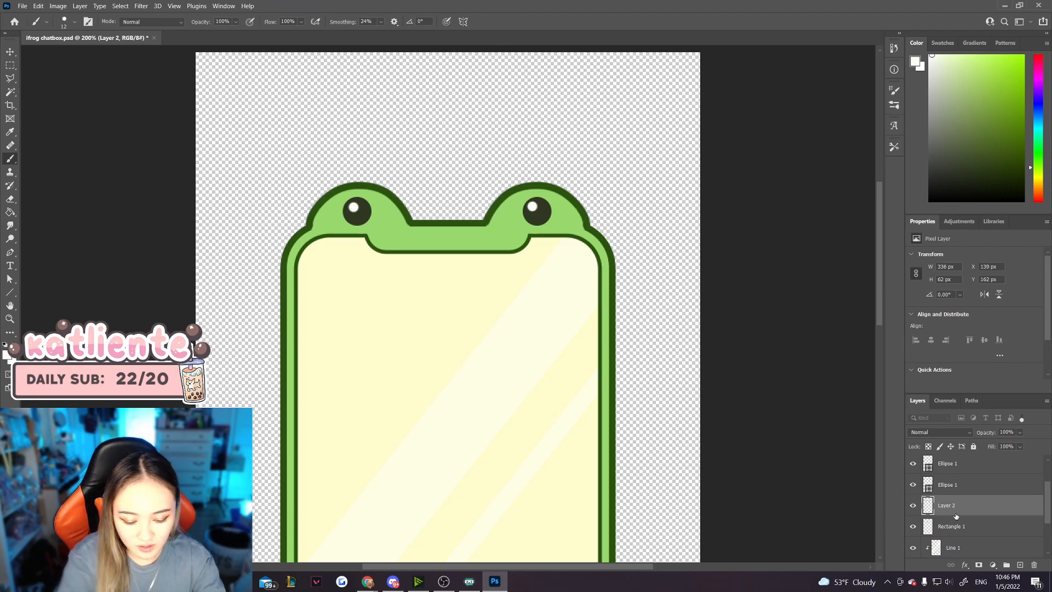
key("ctrl+shift+n")
left_click(451, 184)
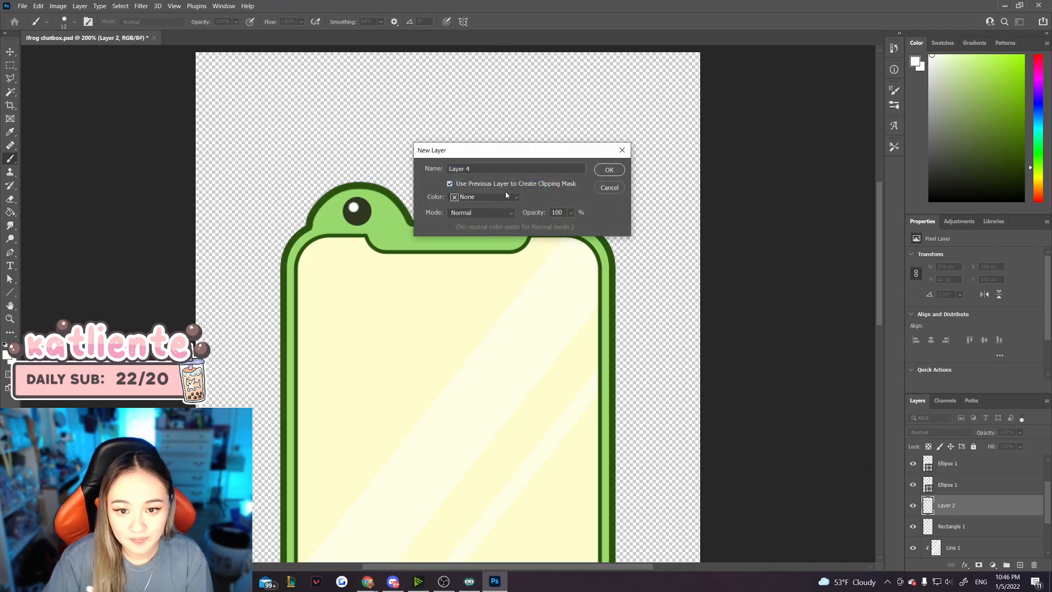
left_click(609, 170)
Step: Choose a pale yellow-green and paint a curved highlight along the upper left inner edge of both eye bumps
left_click(10, 132)
left_click(360, 208)
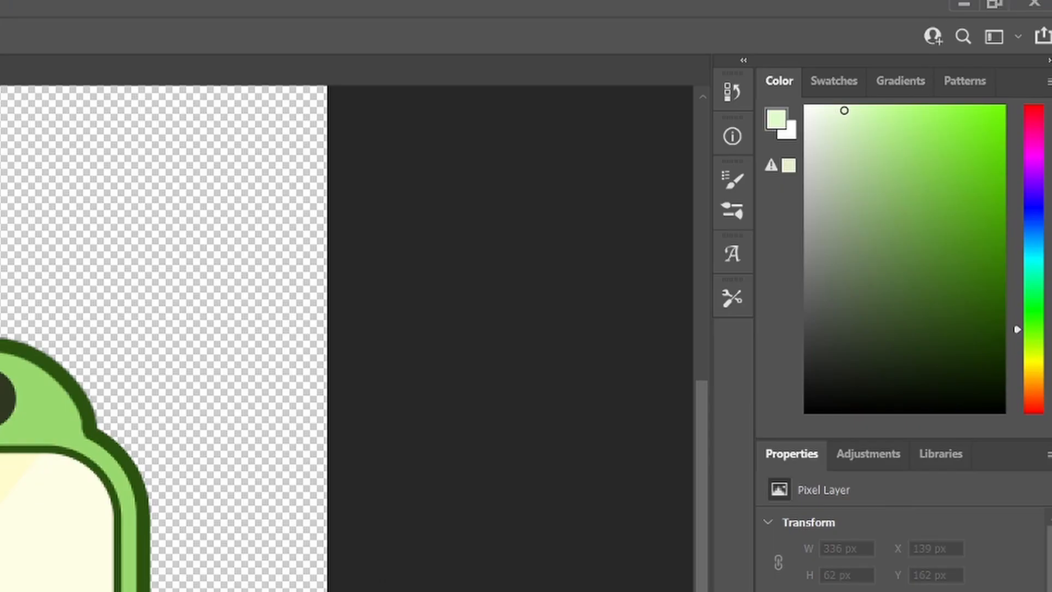
mouse_move(845, 110)
left_mouse_down()
mouse_move(860, 117)
mouse_move(850, 121)
left_mouse_up()
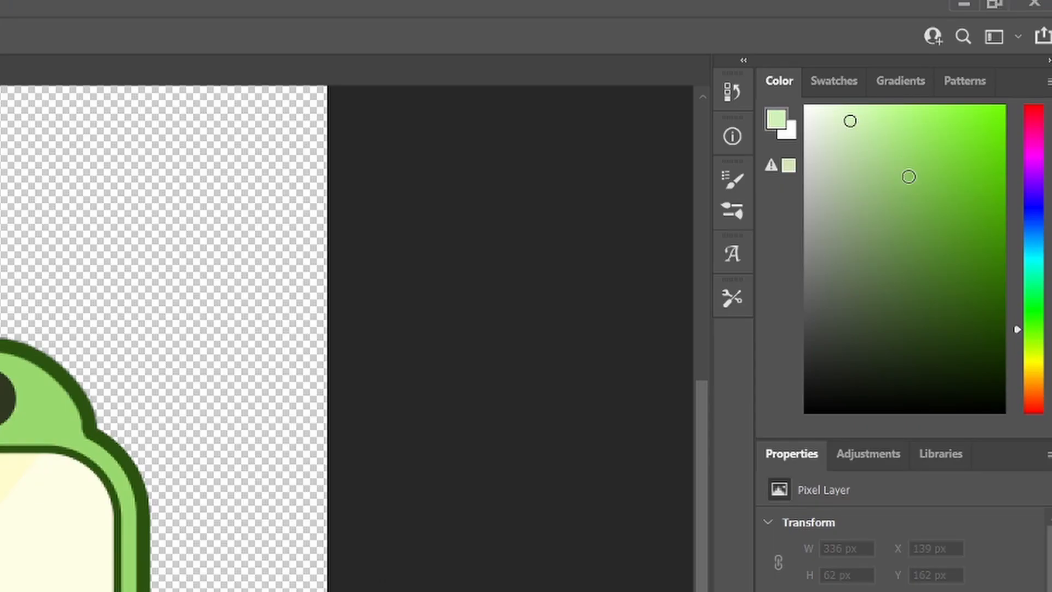
mouse_move(1031, 342)
left_mouse_down()
mouse_move(1031, 331)
mouse_move(1030, 348)
left_mouse_up()
left_click_drag(313, 212, 379, 172)
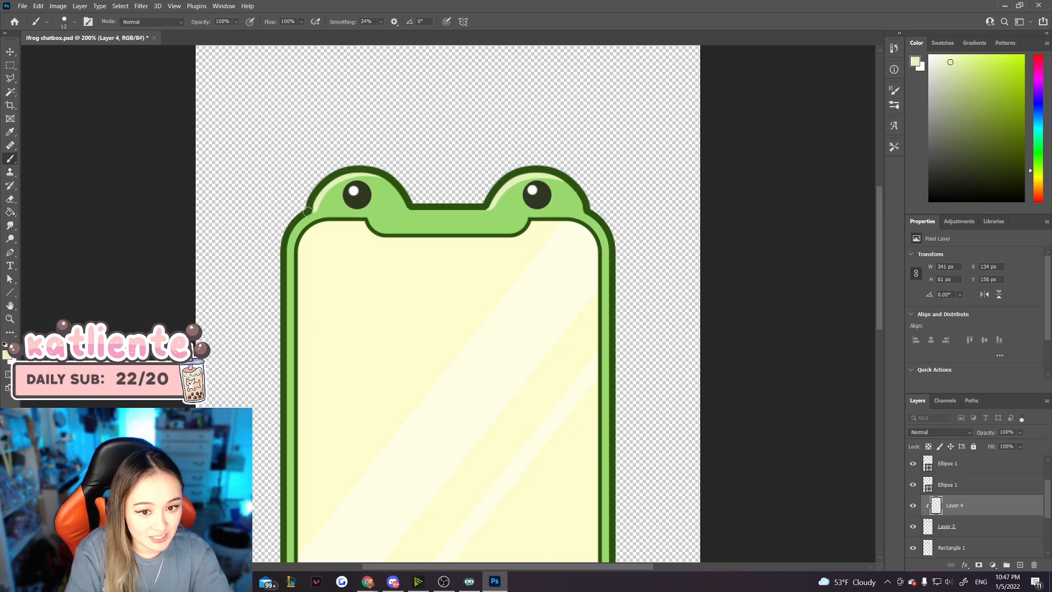
Step: Add a new layer clipped to the green outer frame rectangle
scroll(966, 527, "down", 3)
double_click(953, 547)
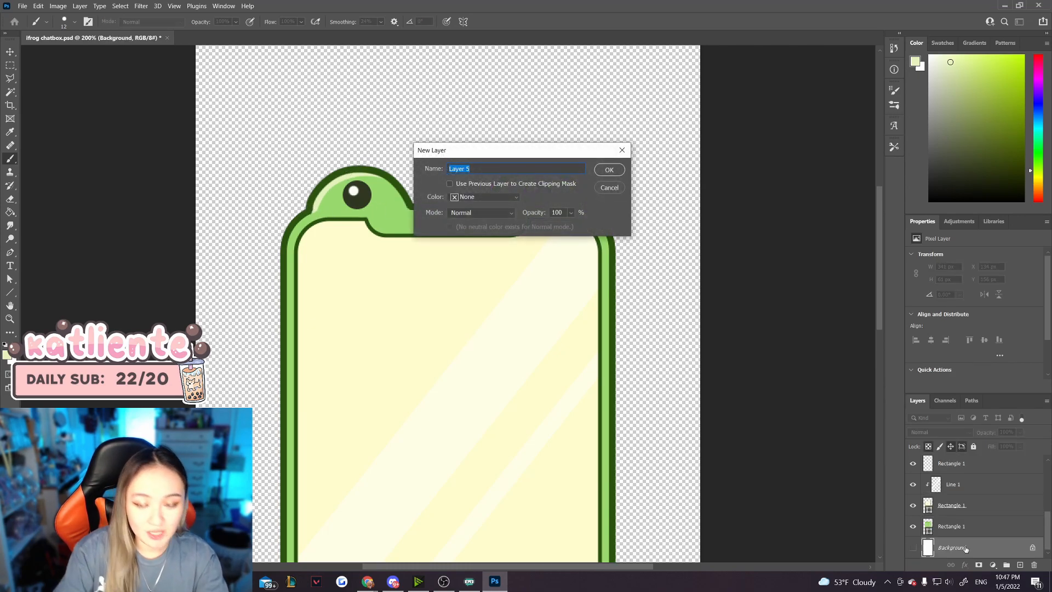
key("Escape")
left_click(927, 525)
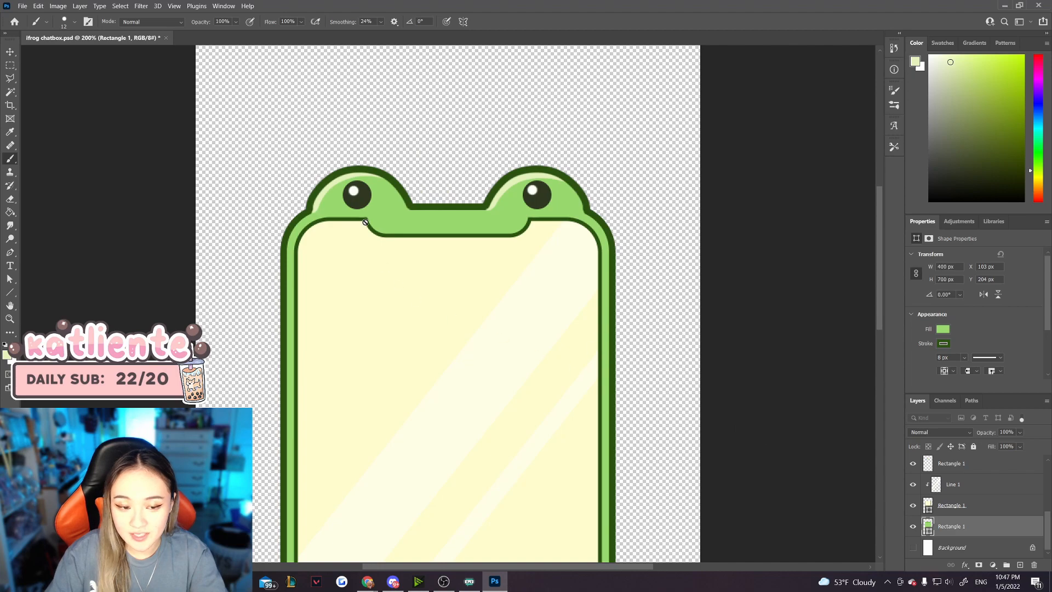
left_click(913, 526)
left_click(913, 526)
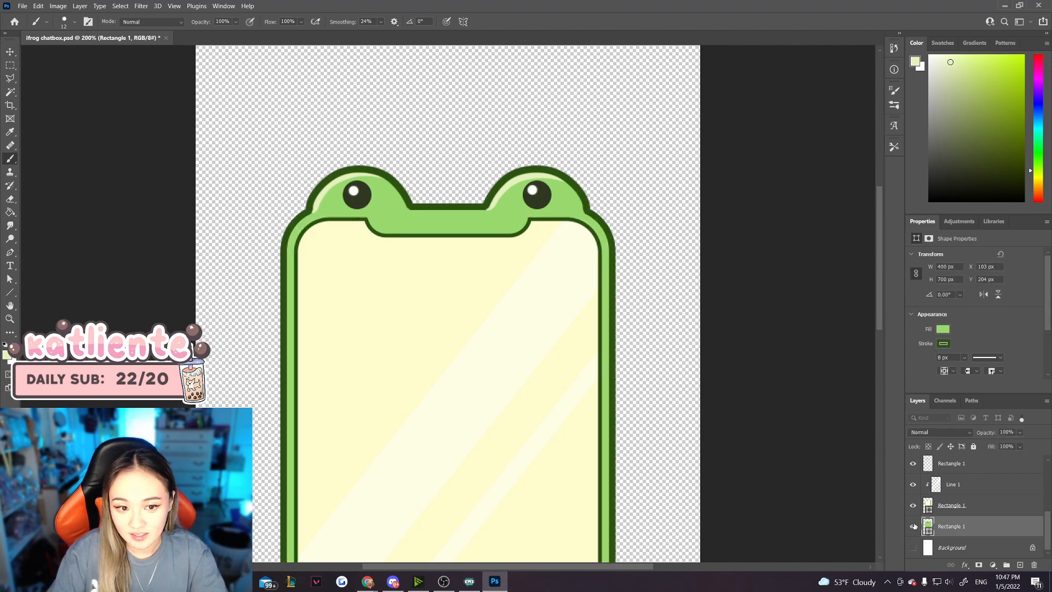
key("ctrl+shift+alt+n")
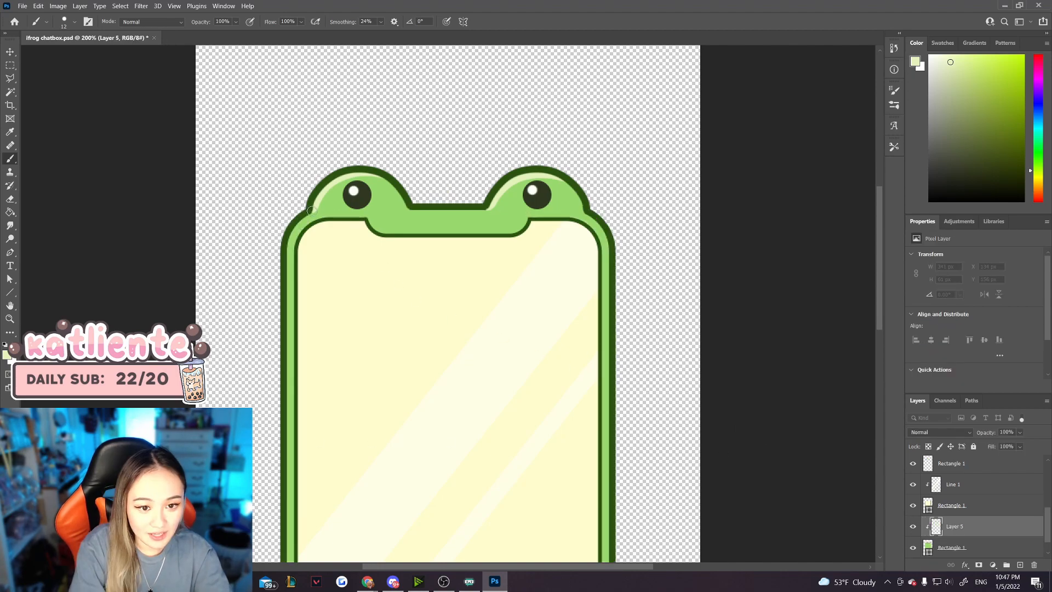
Step: Paint a highlight on the frame's upper left corner and continue it down the left edge with a 20 px, strokeless vertical line clipped to the frame
mouse_move(302, 219)
left_mouse_down()
mouse_move(278, 258)
mouse_move(284, 244)
mouse_move(285, 325)
left_mouse_up()
key("ctrl+minus")
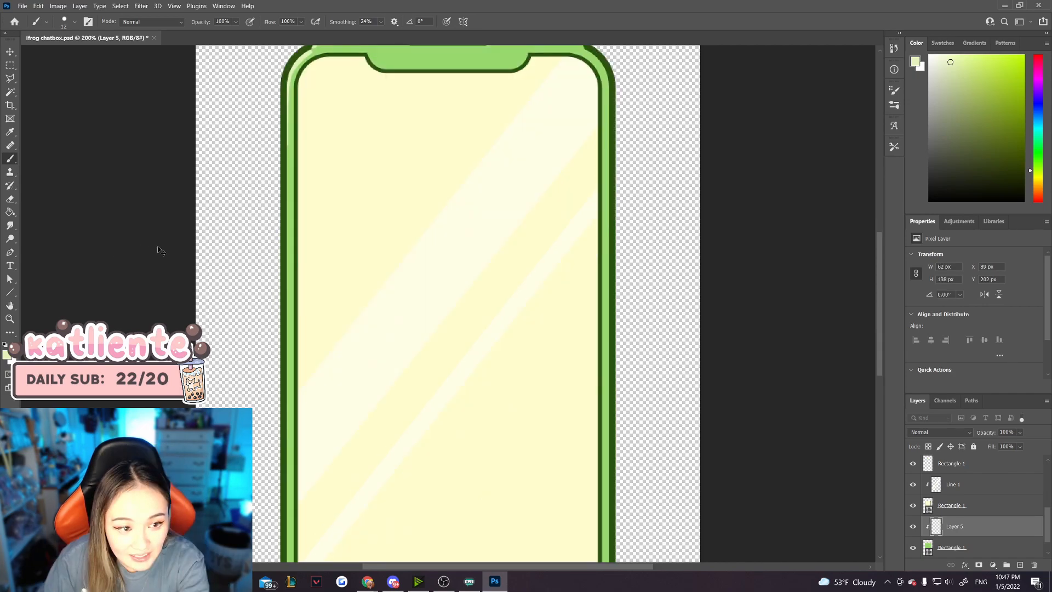
left_click_drag(365, 187, 364, 467)
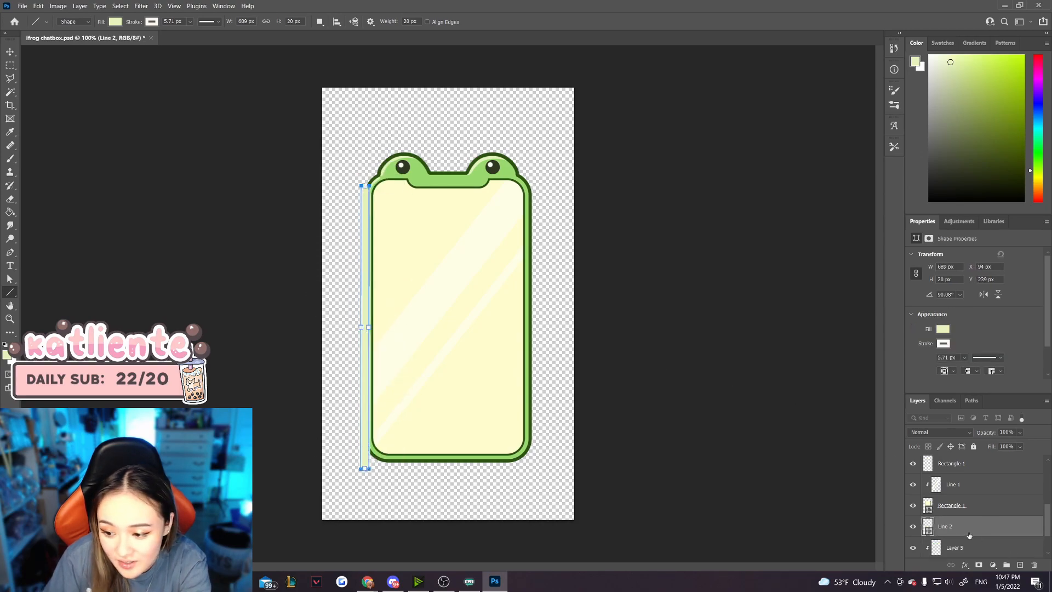
left_click(943, 344)
left_click(917, 366)
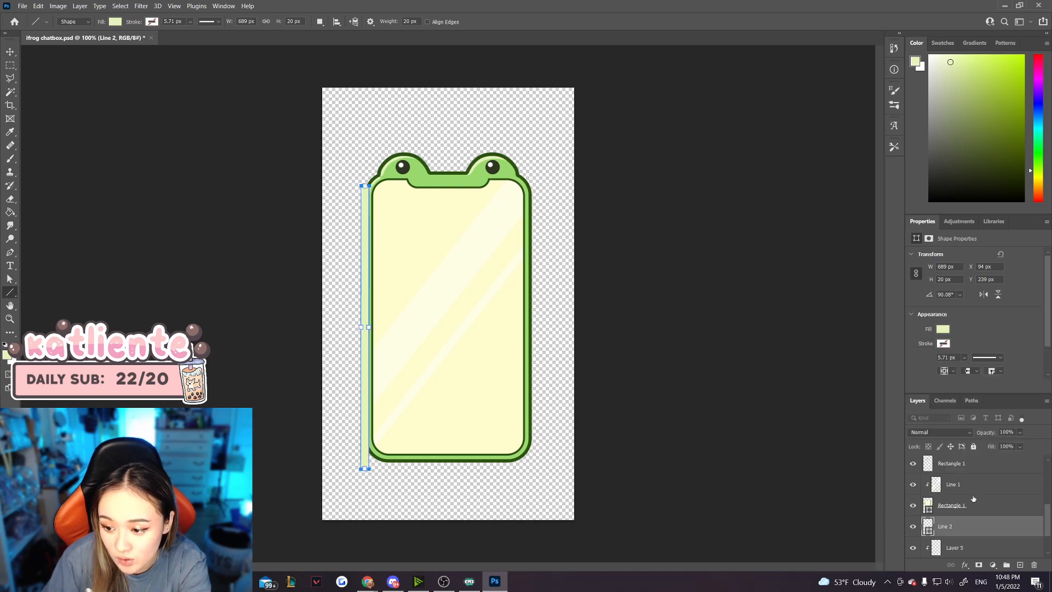
right_click(951, 527)
left_click(954, 291)
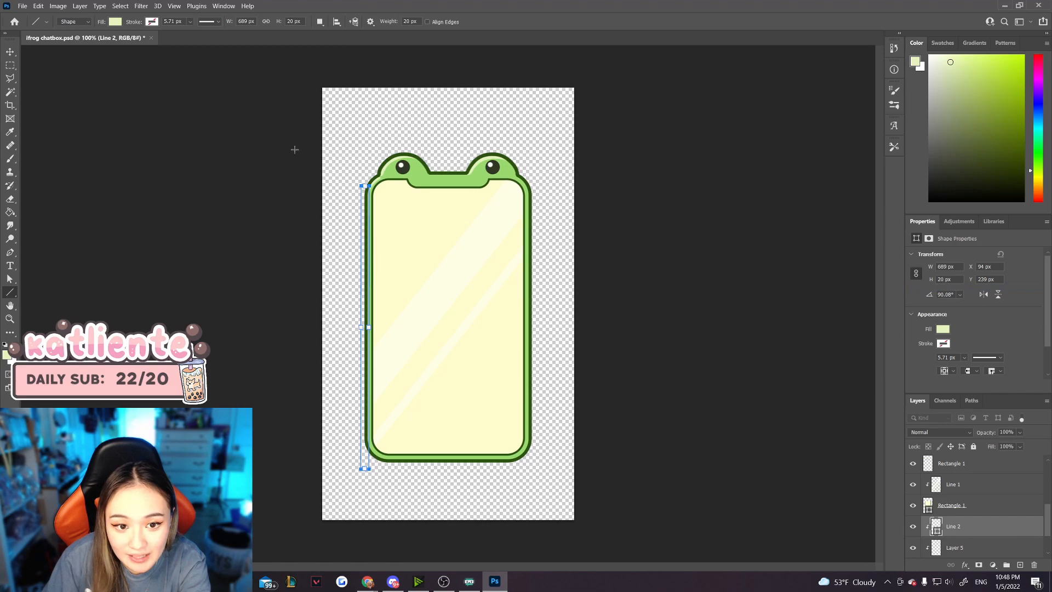
Step: On the eye bump highlight layer, brush in the gap between the left eye's highlight and the frame's corner highlight
left_click(10, 65)
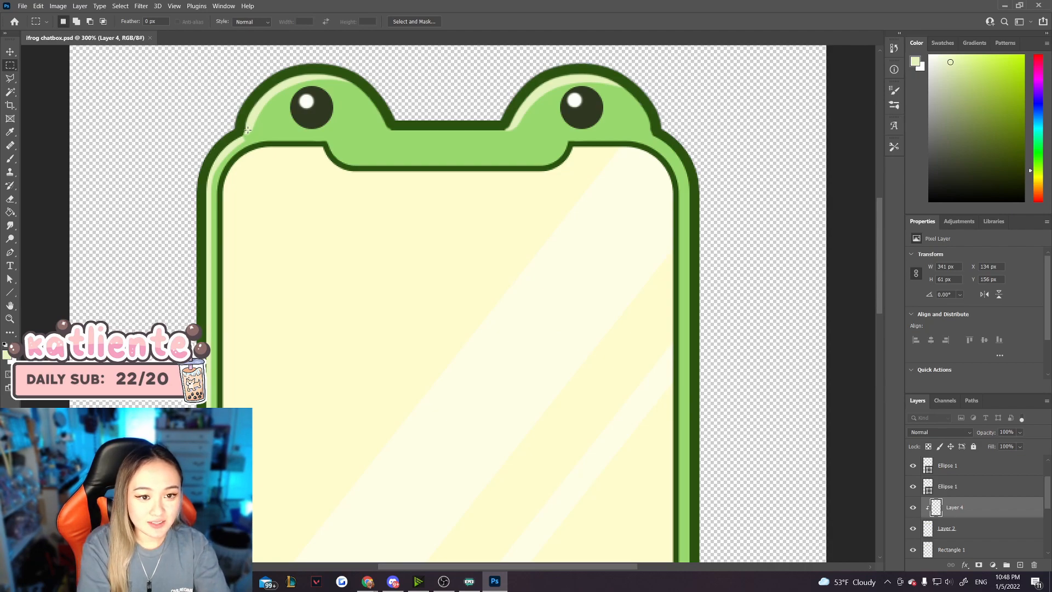
left_click(10, 159)
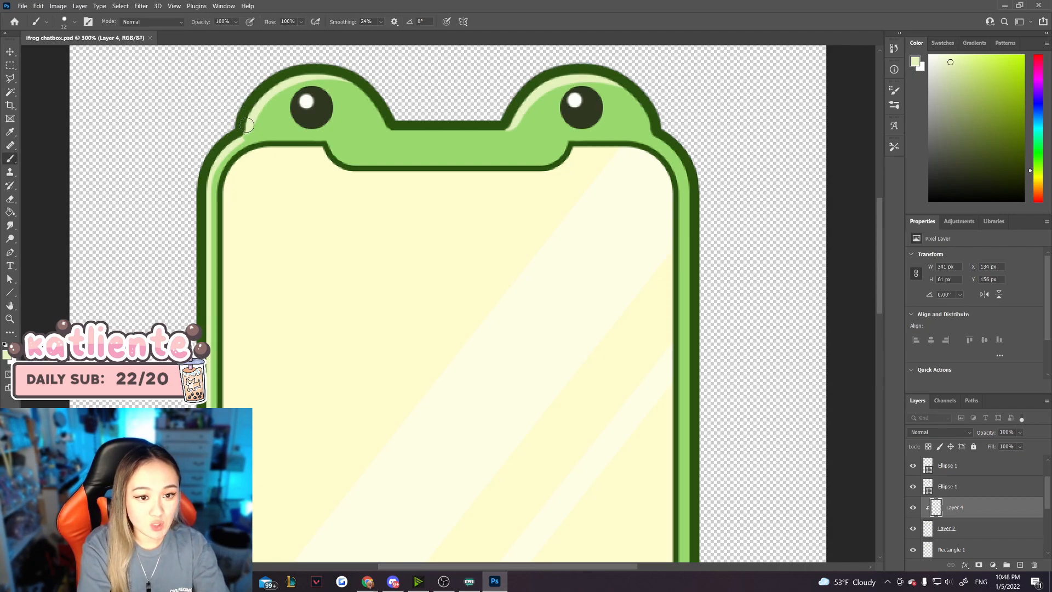
mouse_move(238, 140)
left_mouse_down()
mouse_move(245, 125)
mouse_move(242, 136)
left_mouse_up()
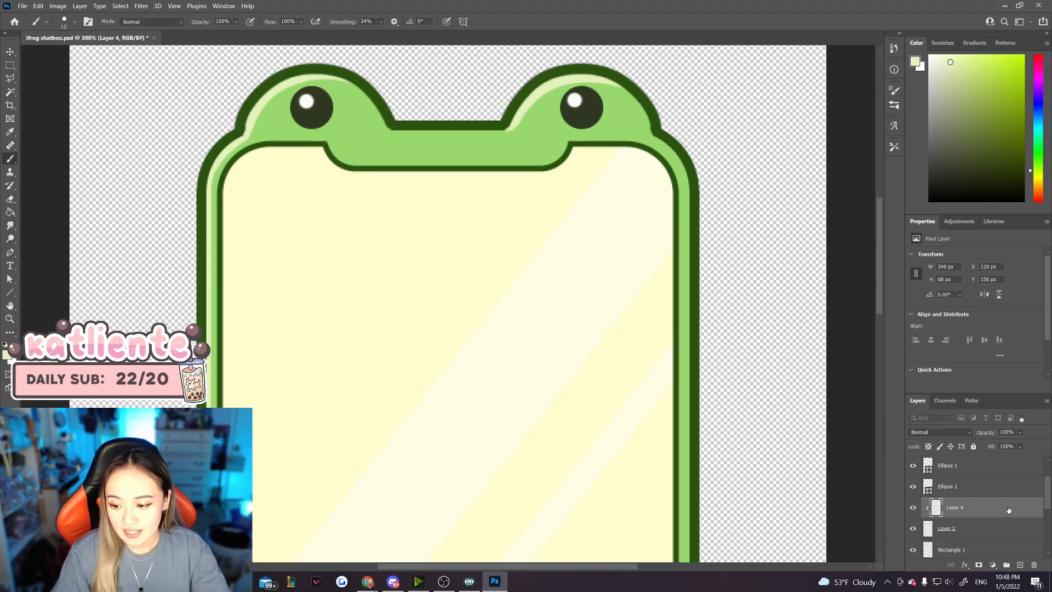
Step: Add a new layer above the reflection stripes, clipped to the cream interior, and choose a slightly deeper yellow-green
scroll(985, 502, "down", 3)
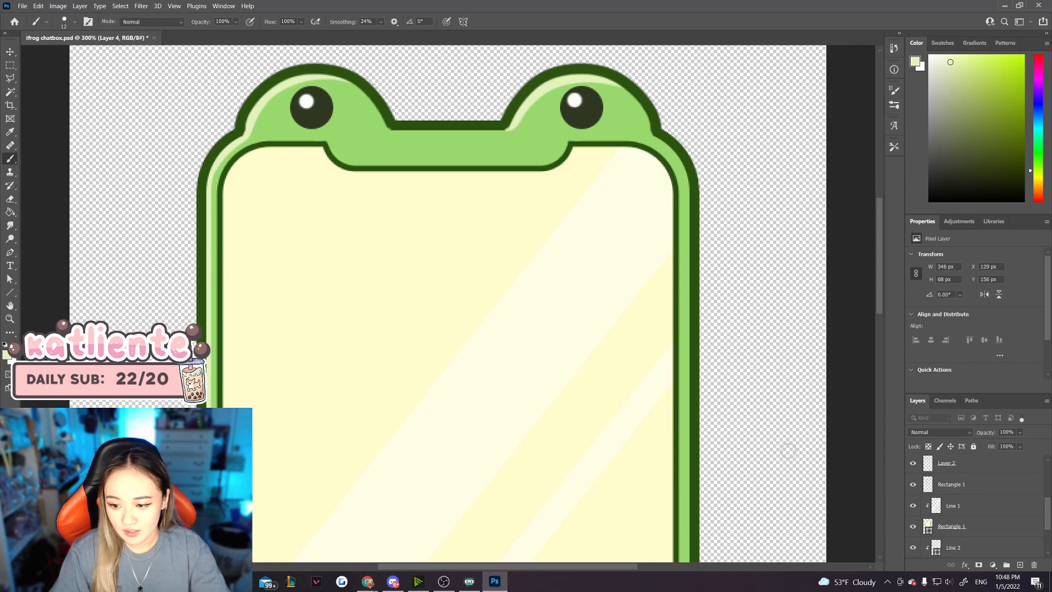
left_click(994, 505)
key("ctrl+shift+n")
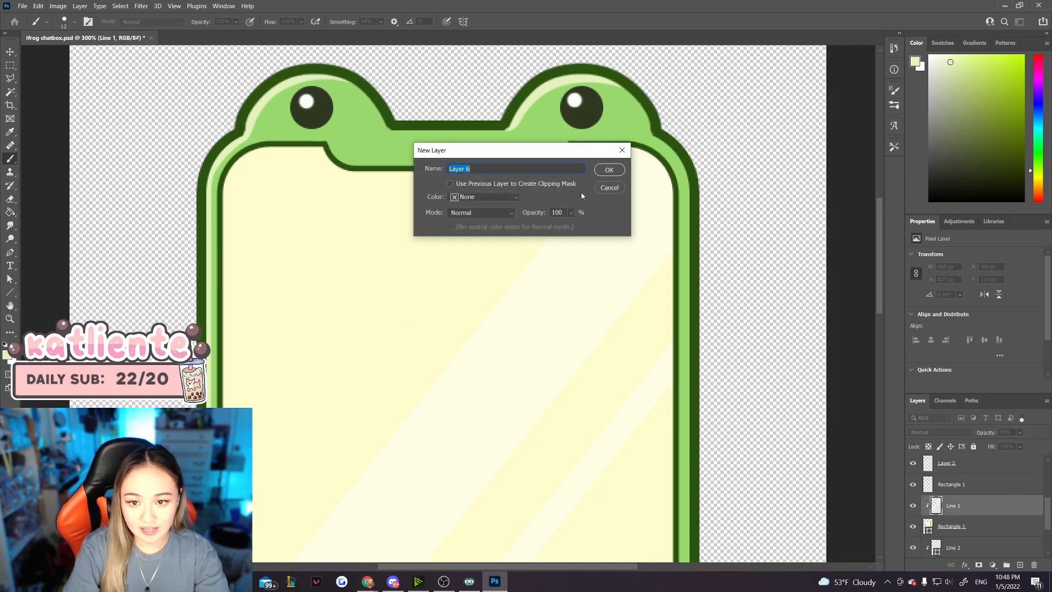
left_click(609, 170)
key("i")
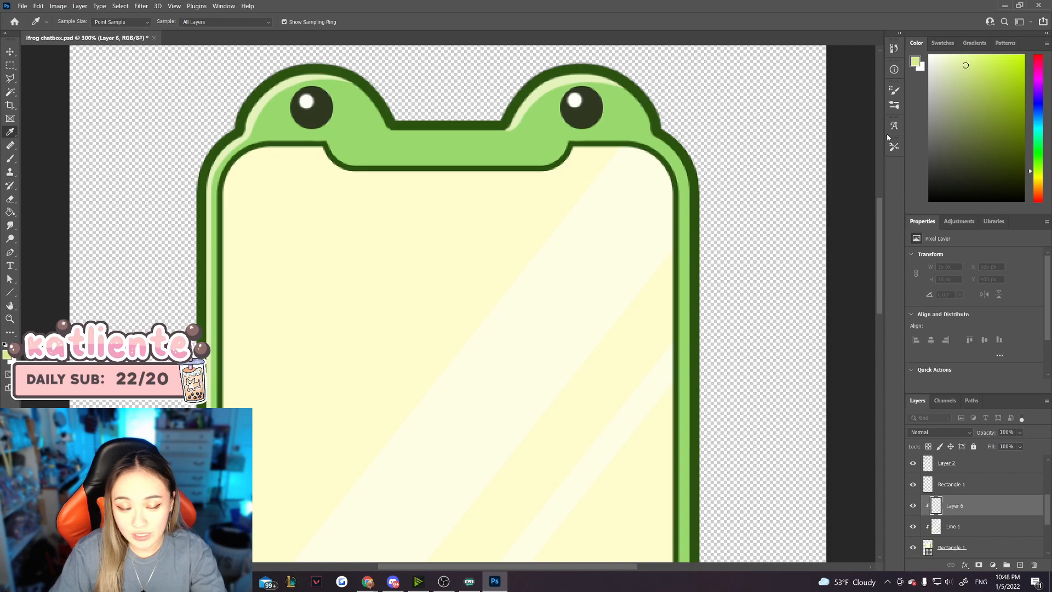
Step: Draw 20 px horizontal shadow lines, about 362 px long across the interior's top edge and about 168 px long under the notch
key("u")
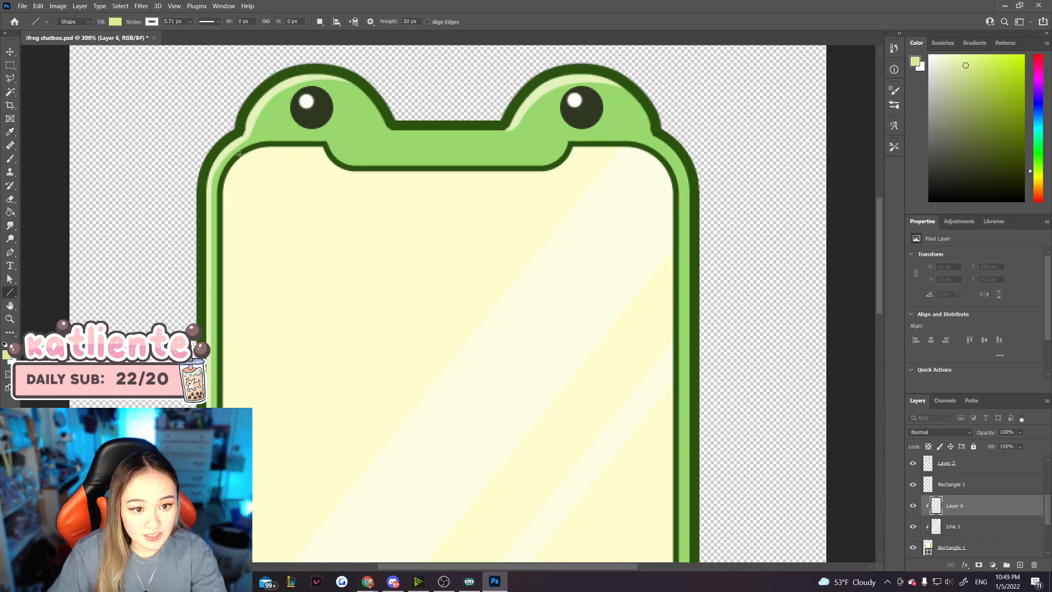
left_click_drag(240, 145, 685, 145)
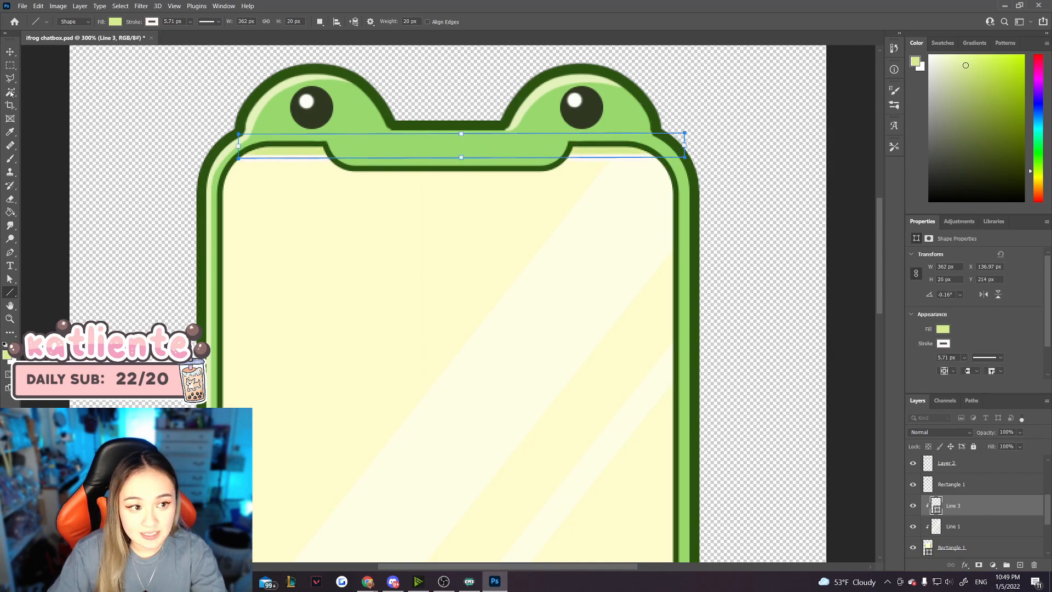
key("m")
left_click(12, 294)
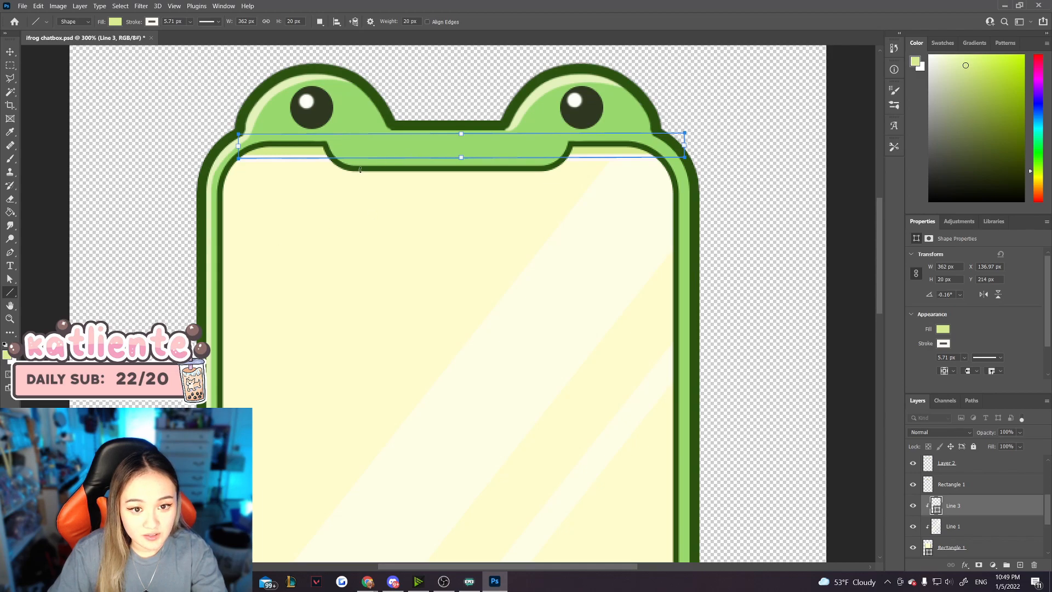
mouse_move(355, 172)
left_mouse_down()
mouse_move(462, 186)
mouse_move(562, 175)
left_mouse_up()
Step: Remove the stroke from both shadow lines and clip the line under the notch to the cream interior
key("v")
left_click(943, 343)
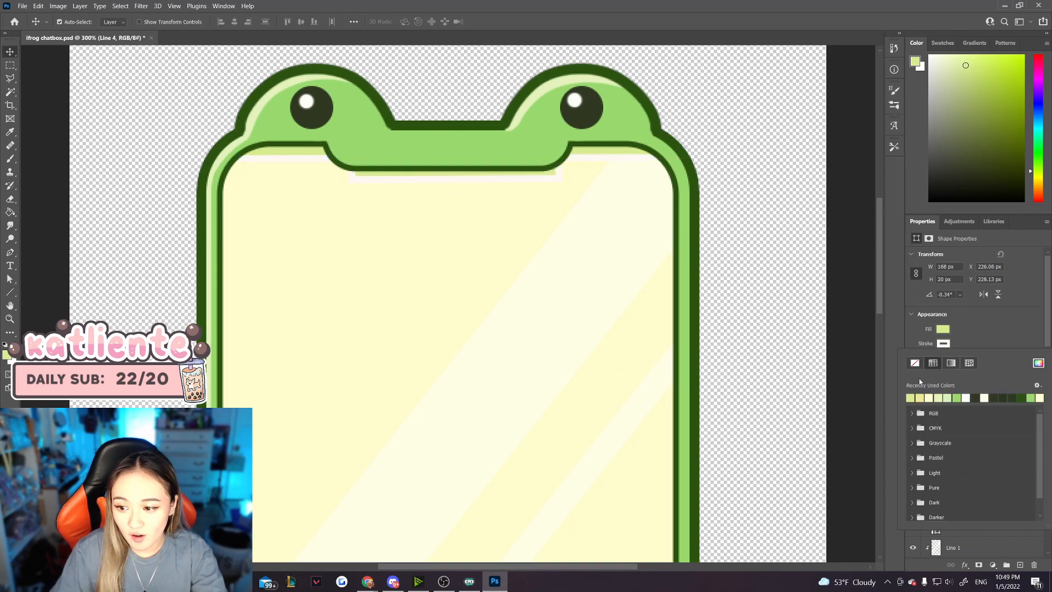
left_click(914, 362)
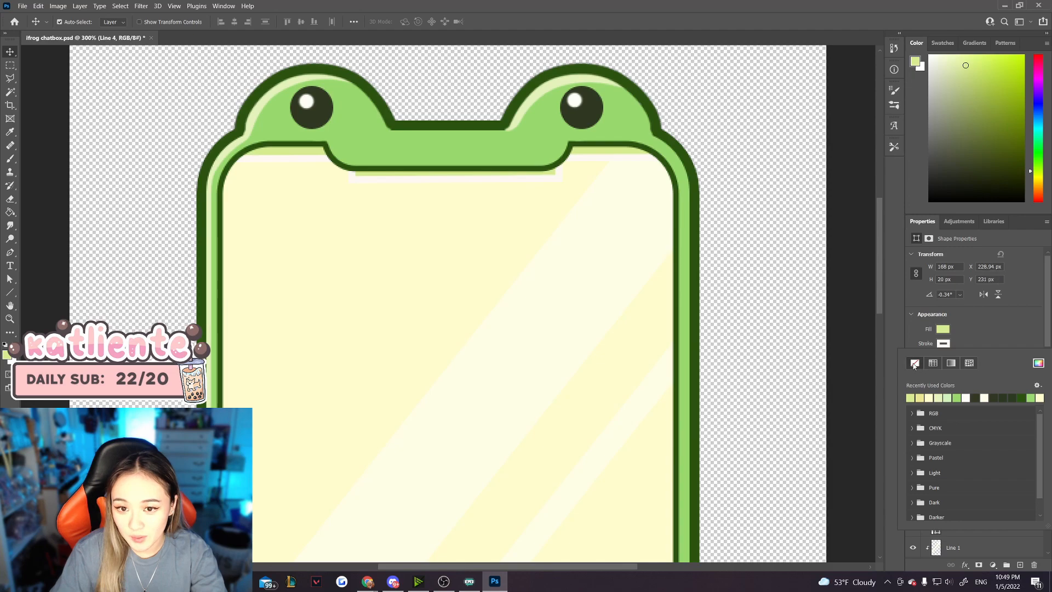
left_click(609, 153)
left_click(970, 511)
right_click(970, 515)
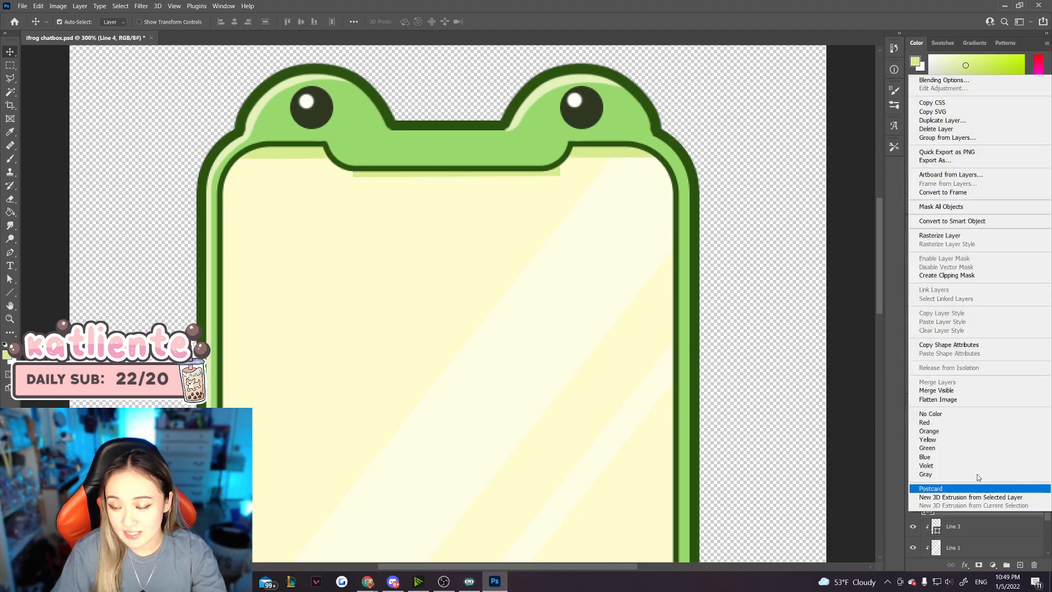
left_click(969, 275)
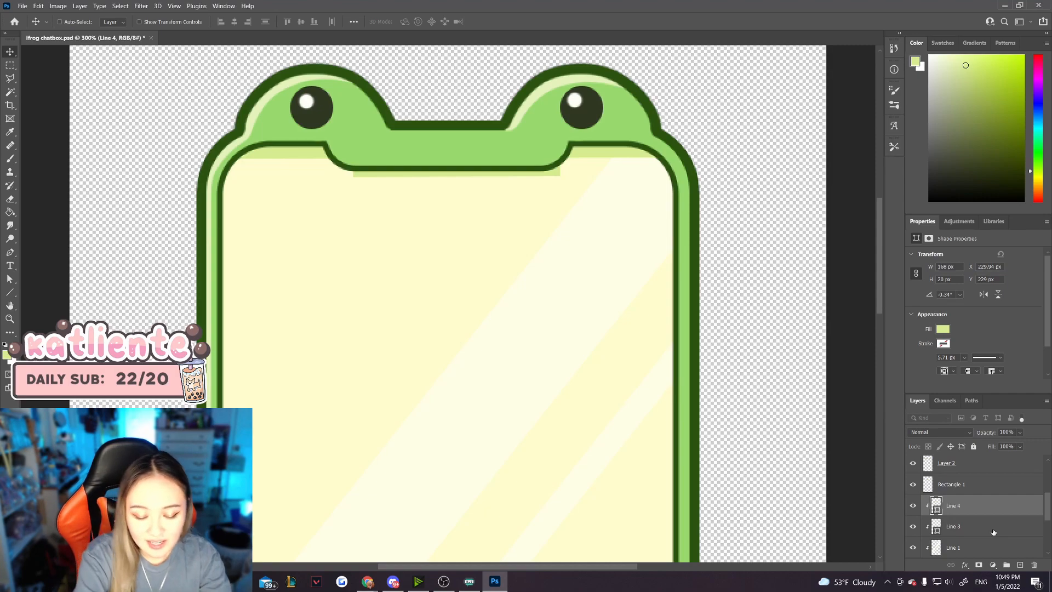
Step: Add a new layer above the notch shadow line, clipped to the cream interior
key("ctrl+shift+n")
left_click(450, 184)
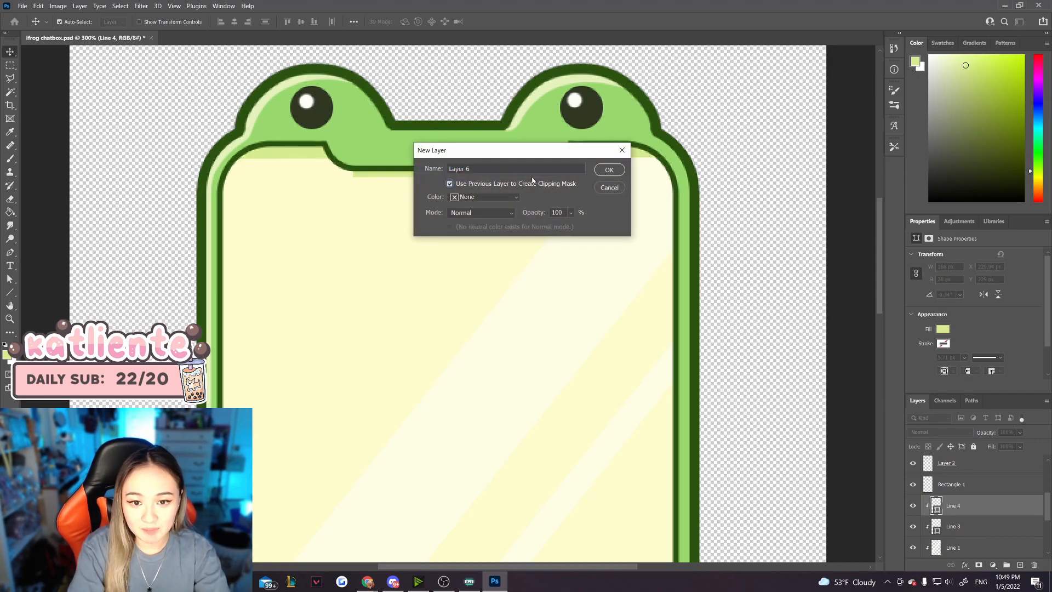
left_click(609, 171)
Step: Brush yellow-green shadows around both rounded corners of the notch with the 12 px brush, undoing and redoing strokes as needed
left_click(10, 158)
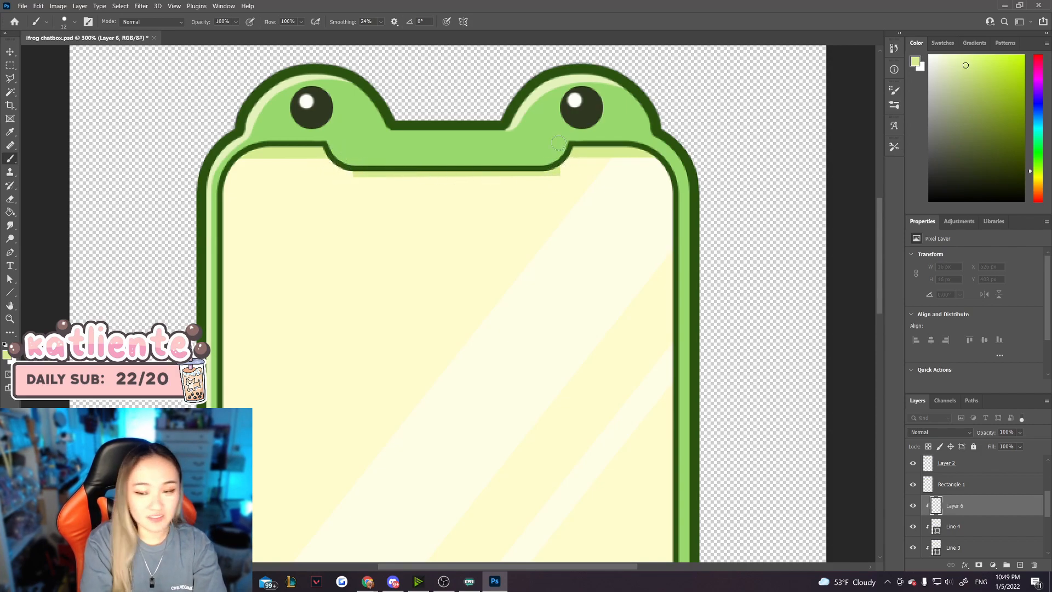
left_click_drag(560, 168, 571, 151)
key("ctrl+z")
left_click_drag(355, 171, 341, 161)
key("ctrl+z")
key("ctrl+z")
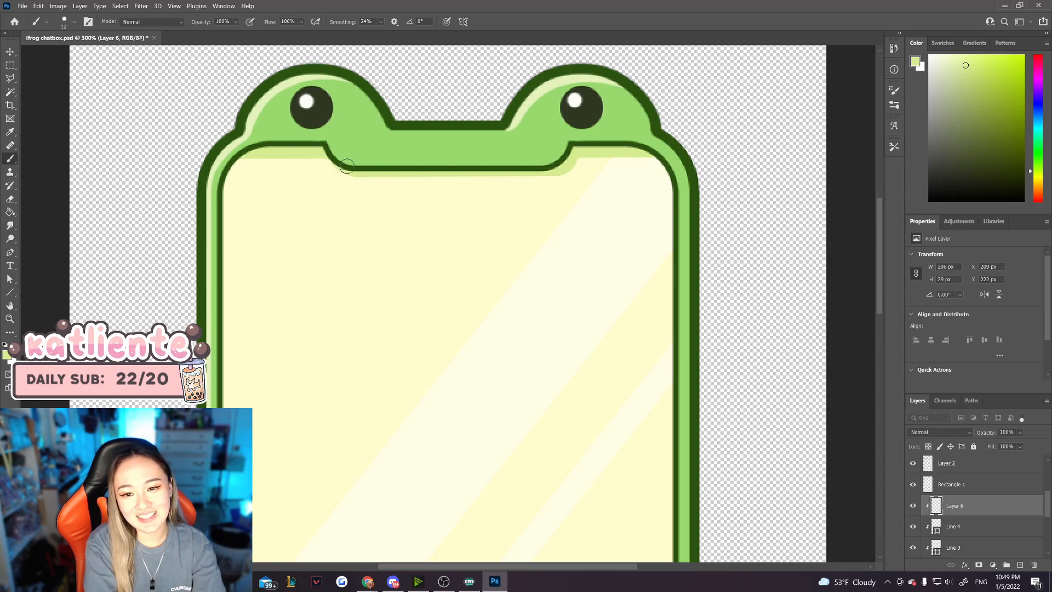
Step: Brush matching shadows into the interior's upper right and upper left corners, then deselect the layer and view the whole chat box
left_click_drag(635, 149, 679, 176)
key("ctrl+z")
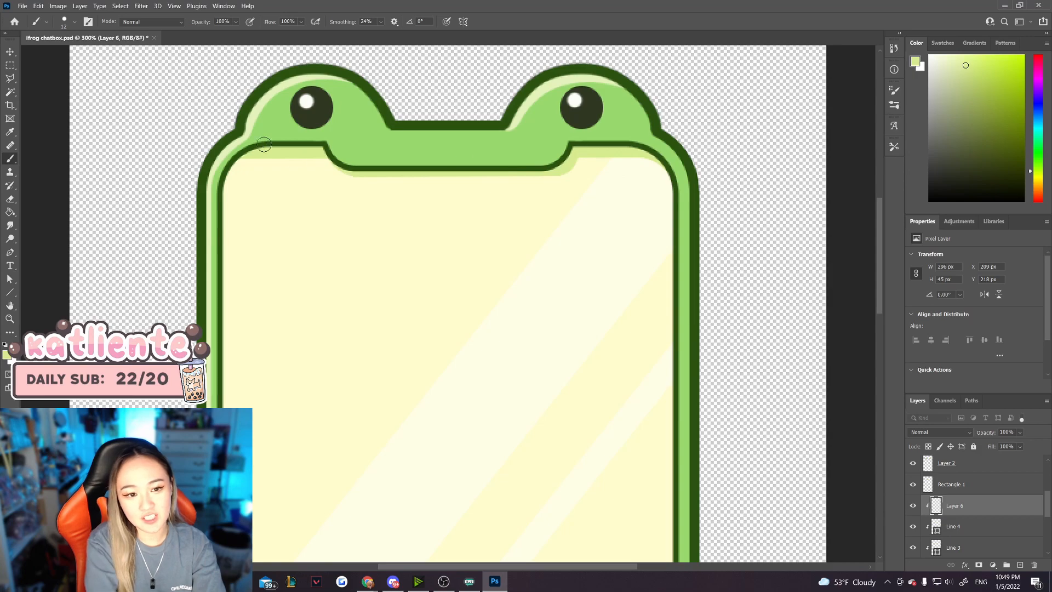
left_click_drag(247, 152, 228, 215)
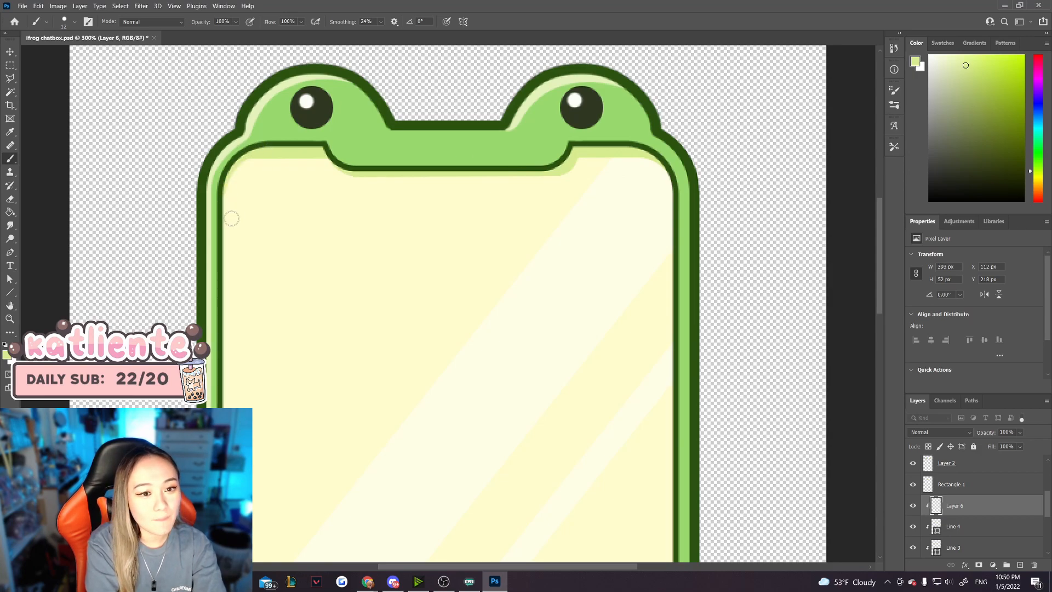
key("ctrl+1")
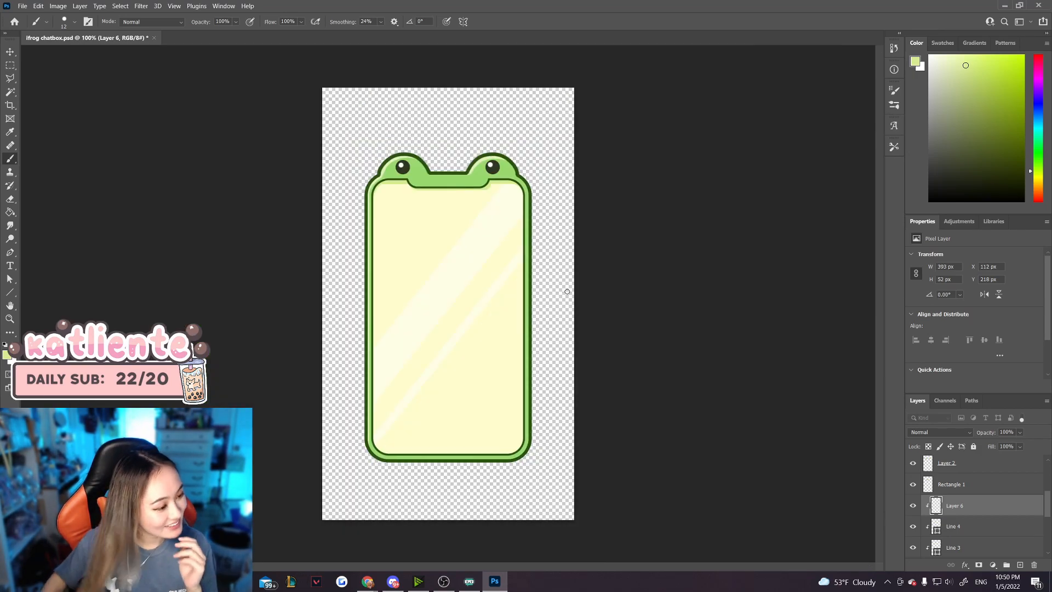
key("v")
left_click(299, 308)
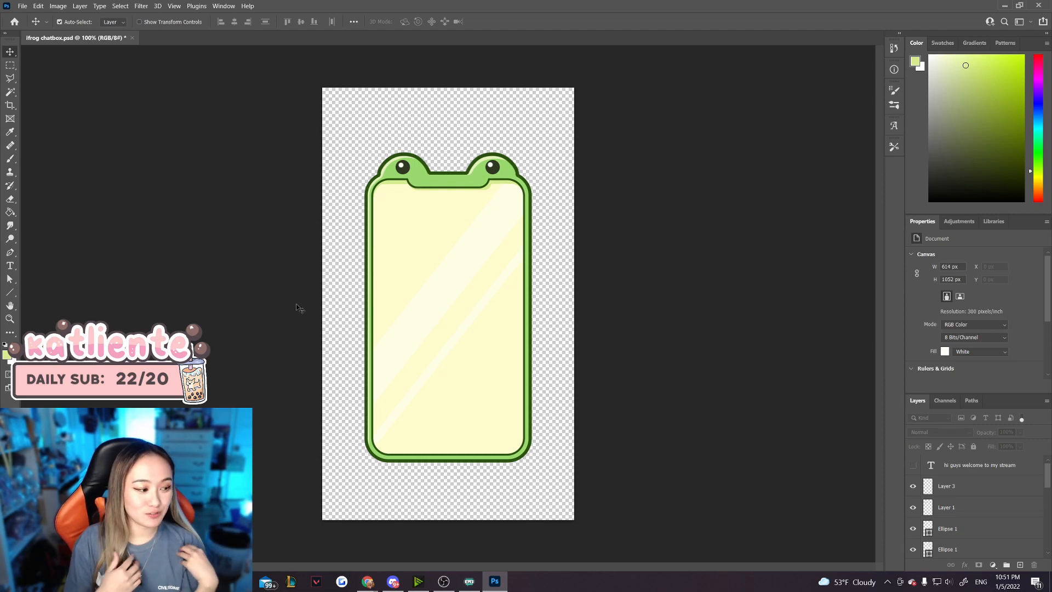